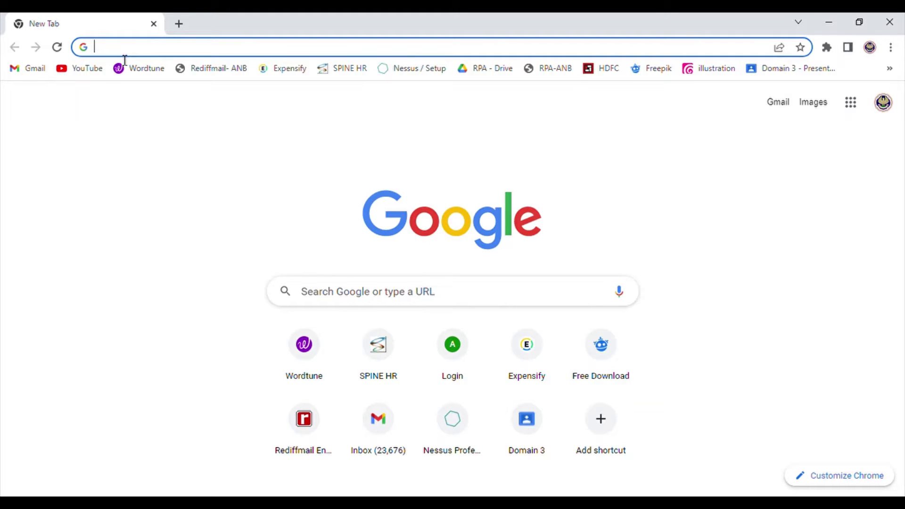
Load isaca.org and log in with the account e-mail and password.
text(Isa)
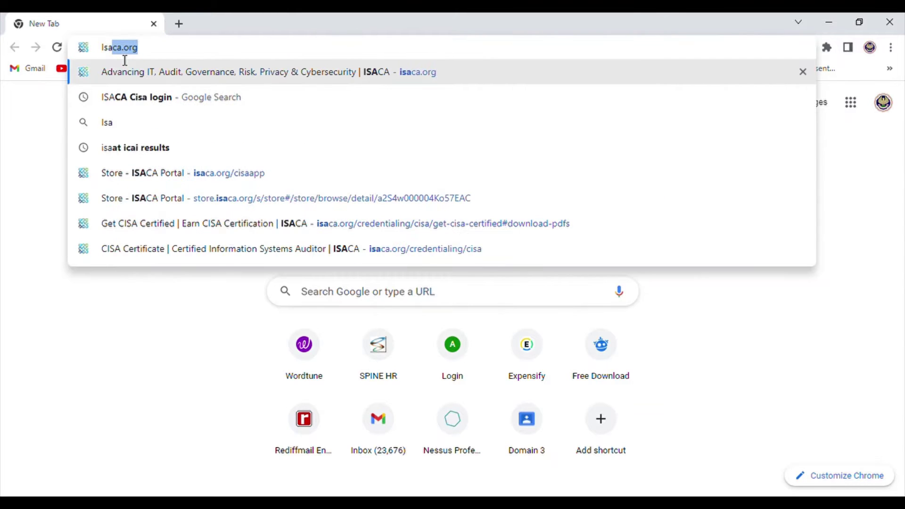
key(Return)
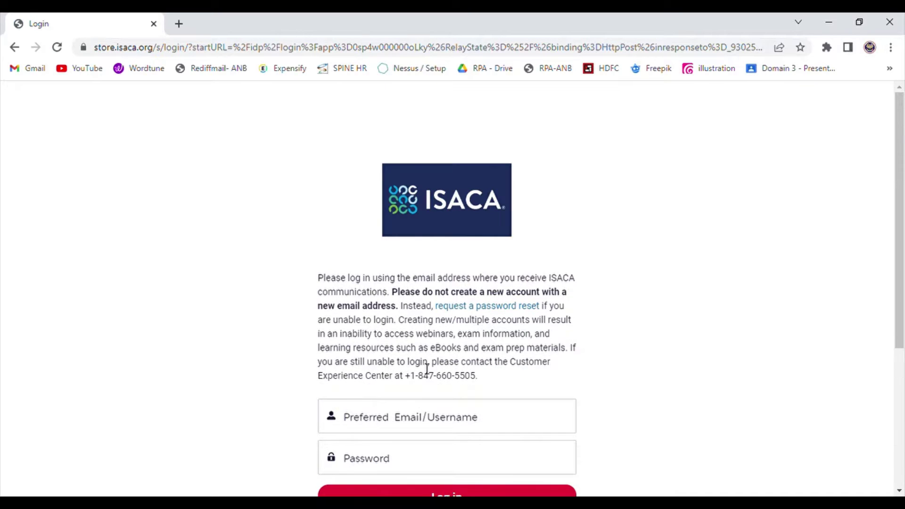
click(408, 423)
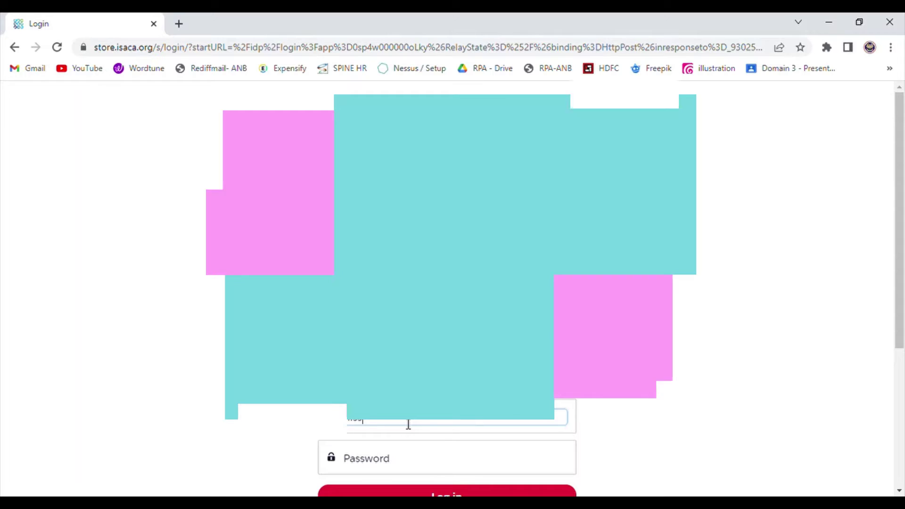
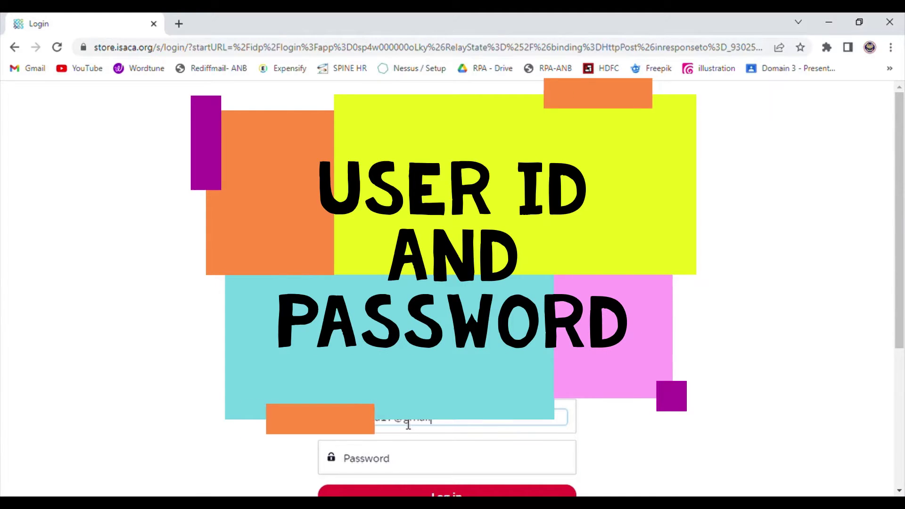
key(Tab)
text(****)
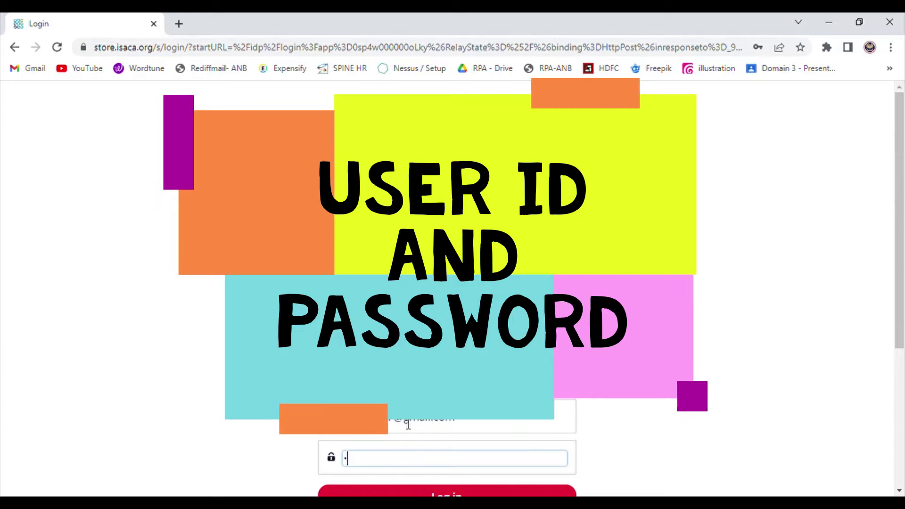
text(********)
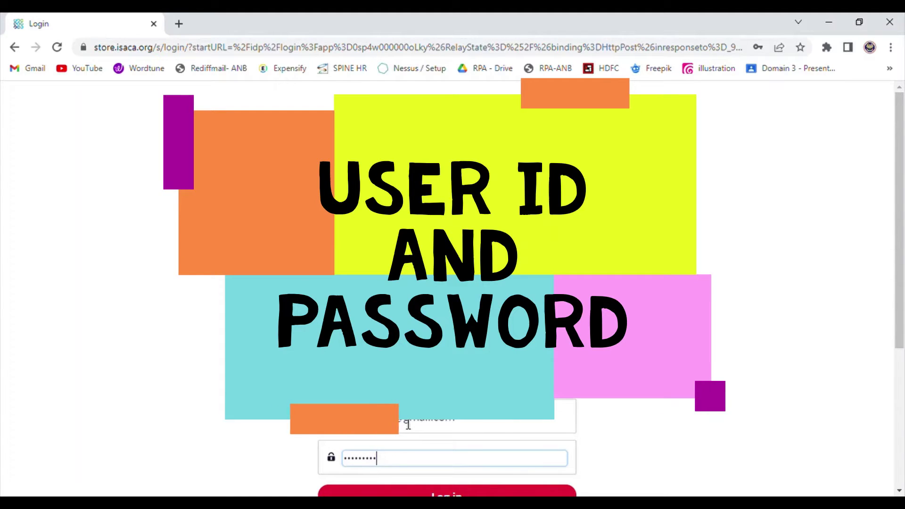
scroll(408, 425, down, 3)
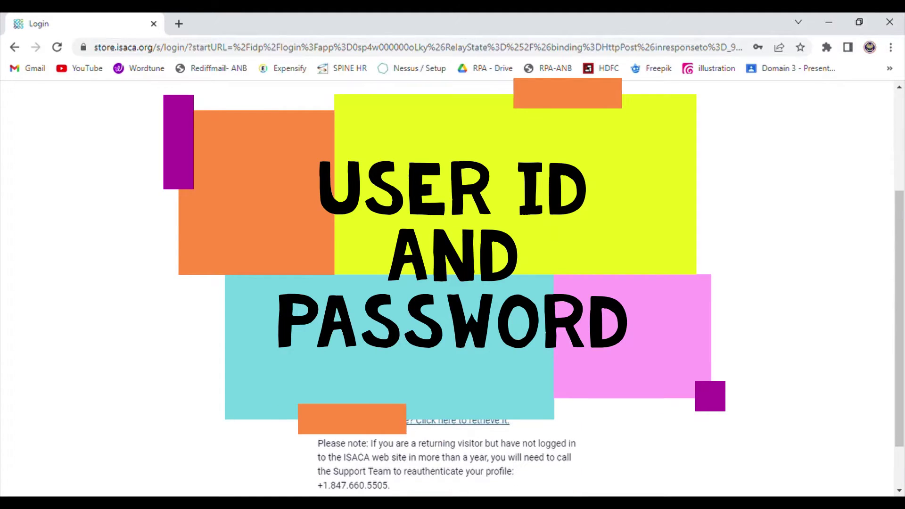
key(Return)
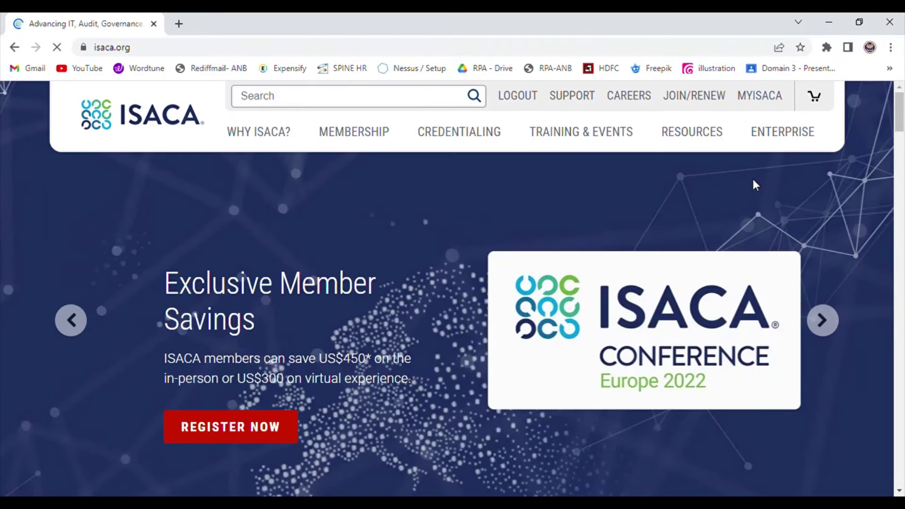
Open MYISACA Certifications and start applying for CISA certification.
mouse_move(679, 150)
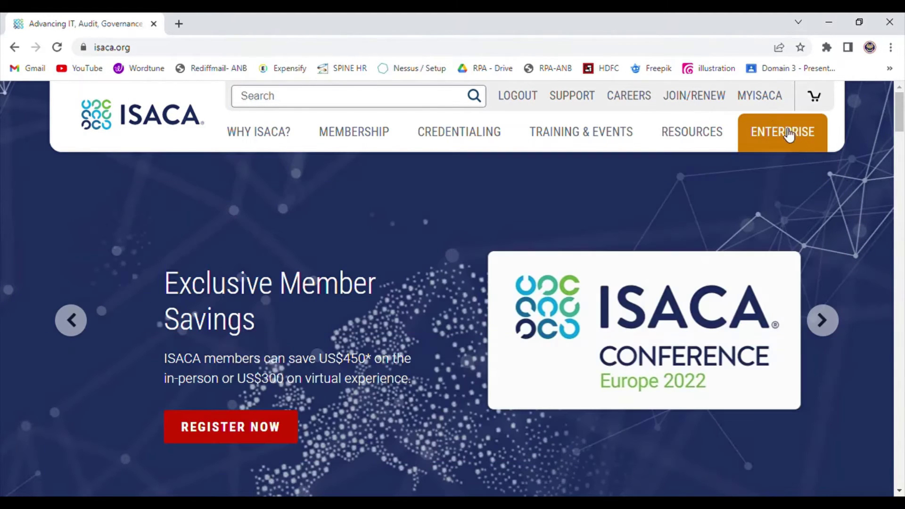
mouse_move(762, 107)
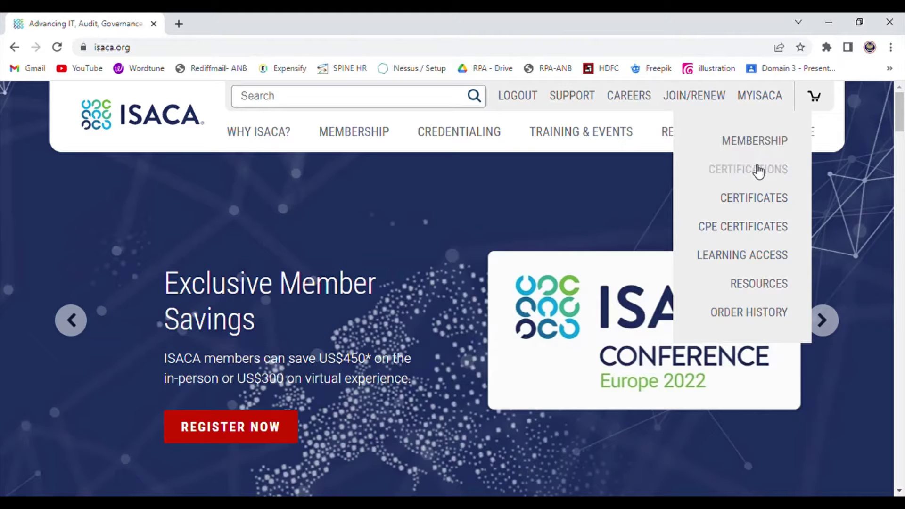
click(717, 228)
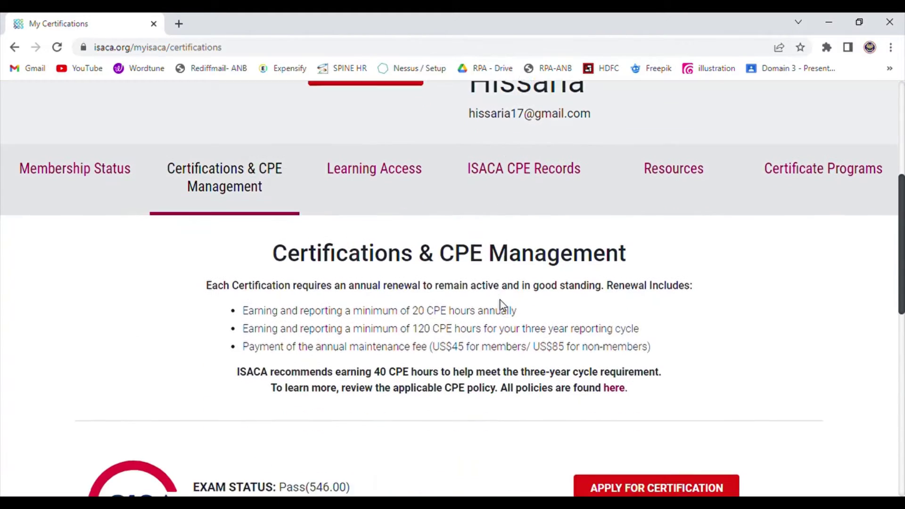
scroll(449, 384, down, 4)
scroll(444, 384, down, 2)
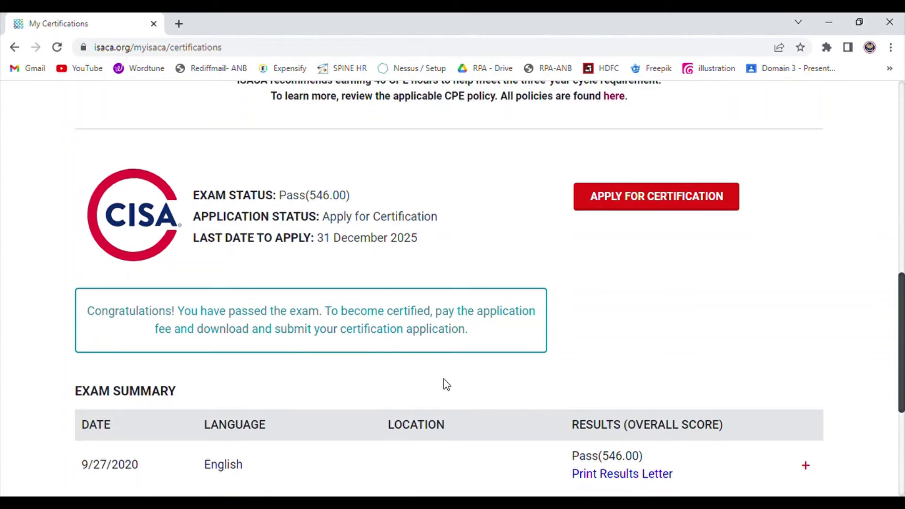
click(634, 203)
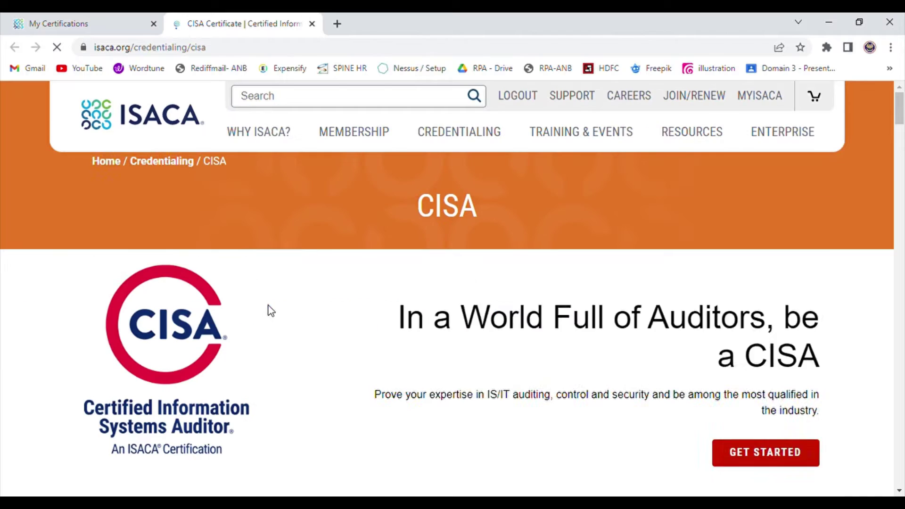
Scroll the new CISA tab down to Apply to Get Certified.
scroll(267, 337, down, 2)
scroll(267, 337, down, 8)
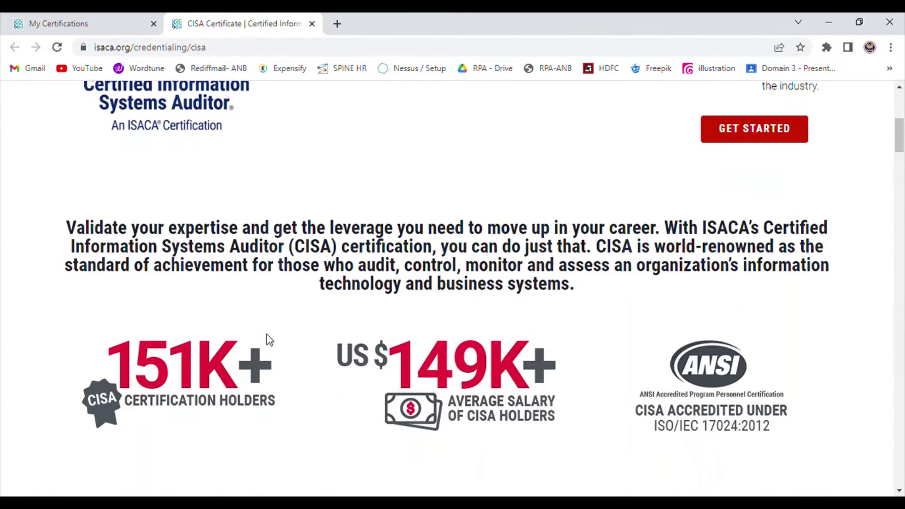
scroll(267, 335, down, 15)
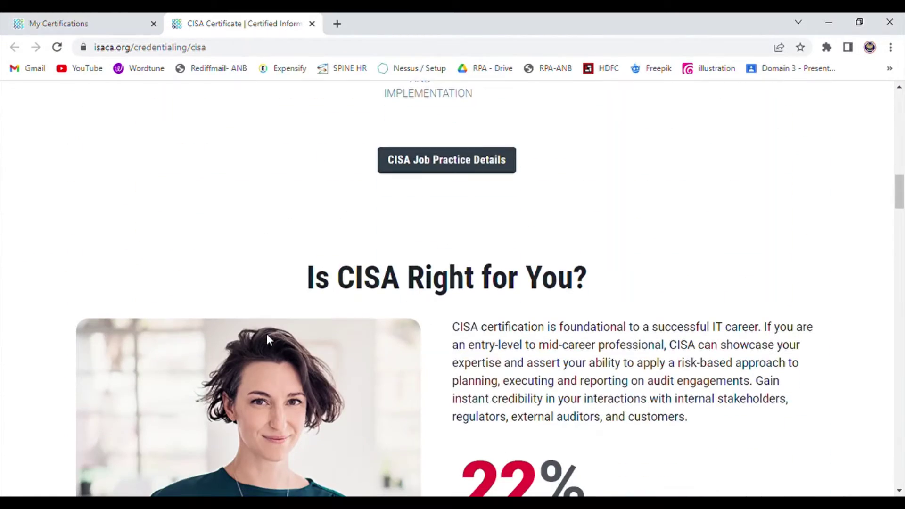
scroll(270, 339, down, 15)
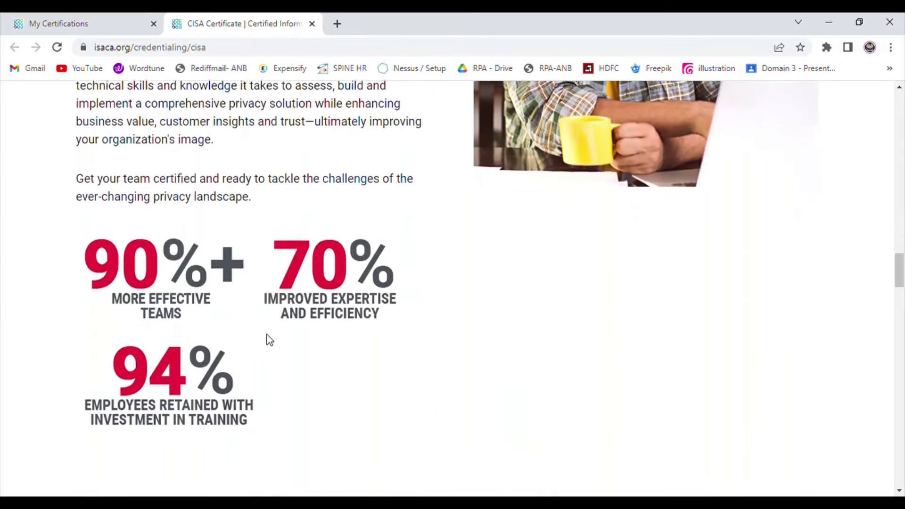
scroll(272, 340, down, 15)
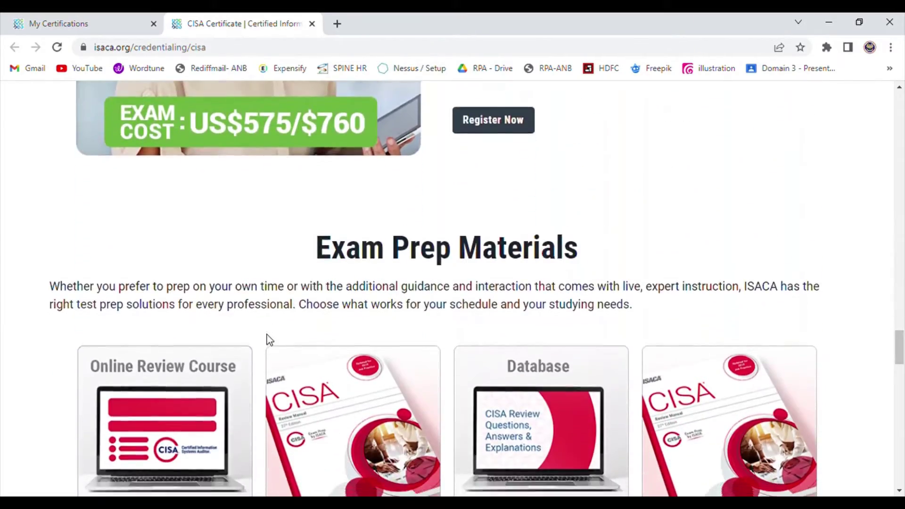
scroll(272, 341, down, 3)
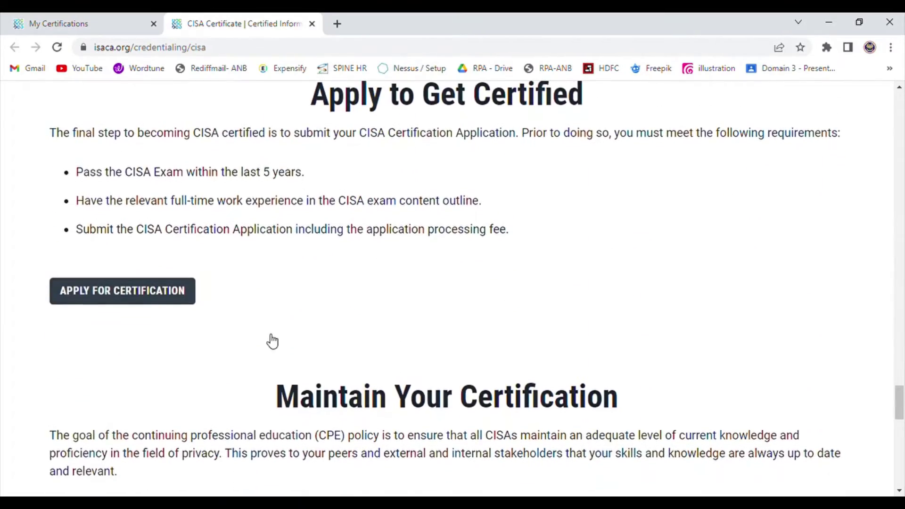
click(179, 294)
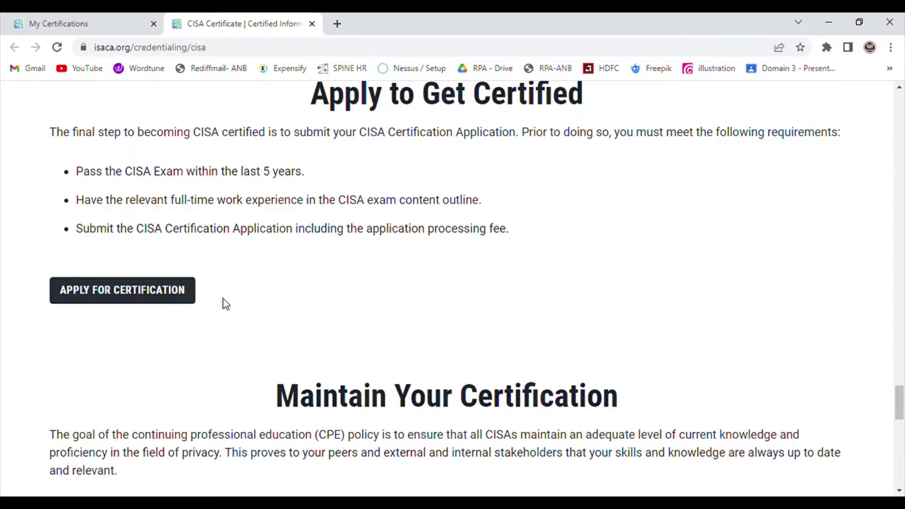
Add the $50.00 CISA Application Processing Fee to the order and check out.
scroll(317, 352, down, 3)
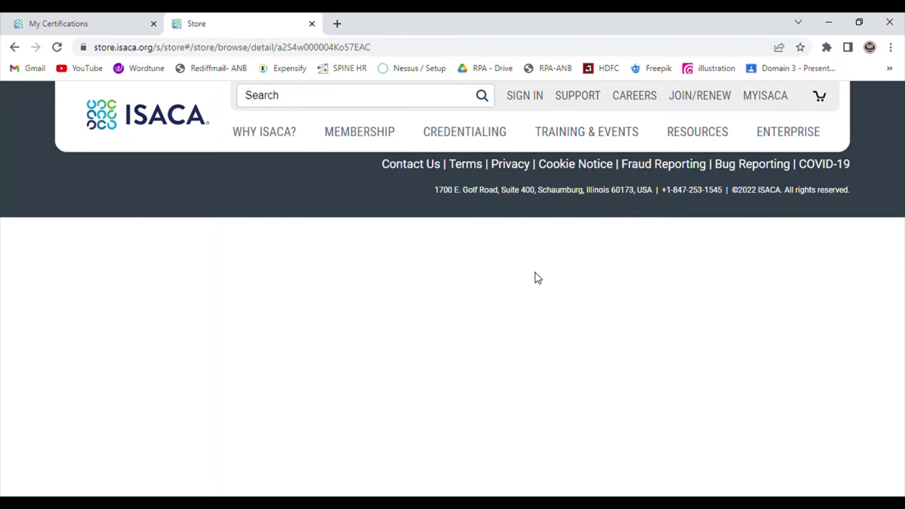
scroll(489, 332, down, 1)
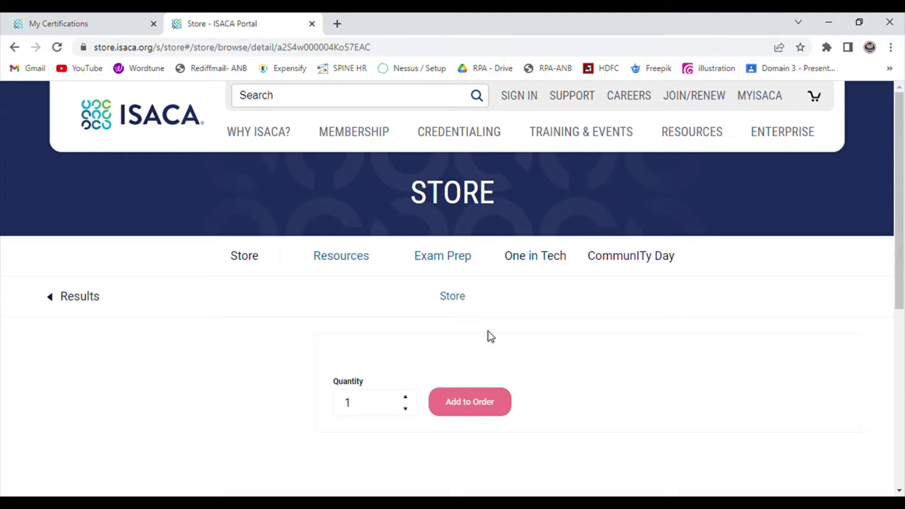
scroll(489, 332, down, 2)
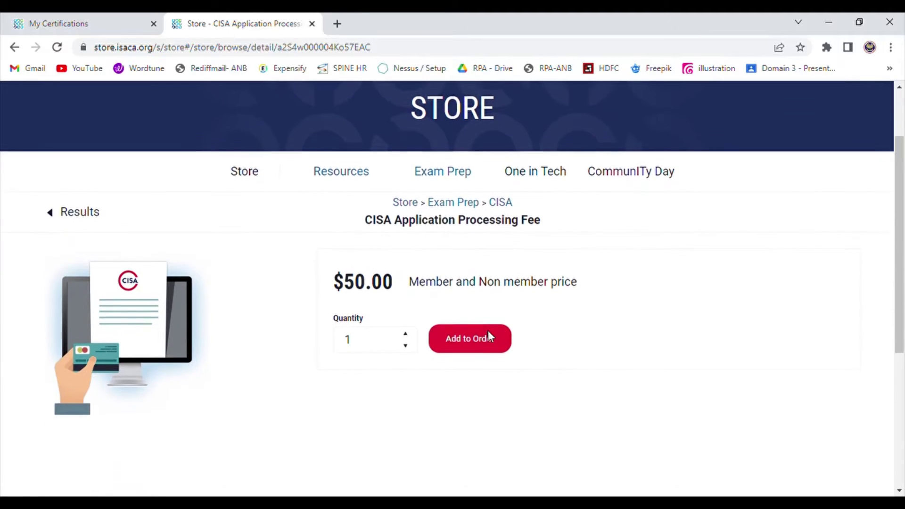
click(493, 335)
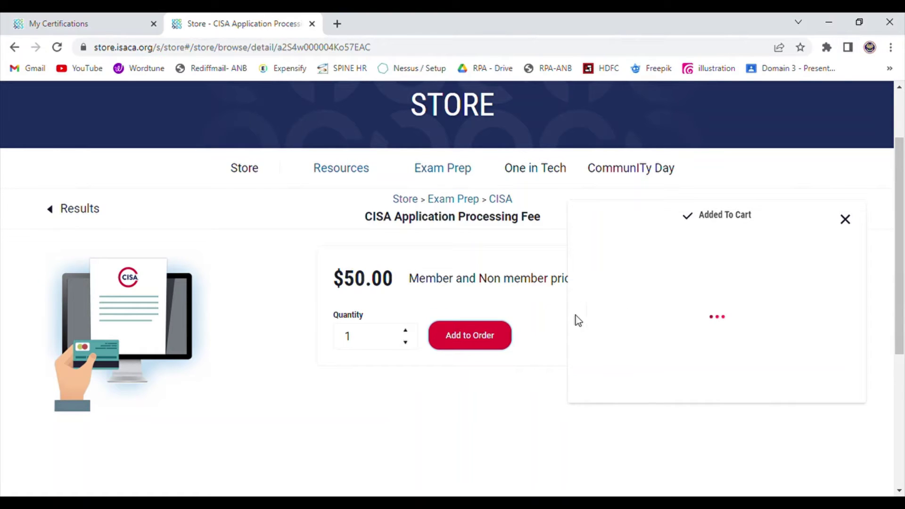
scroll(586, 268, down, 2)
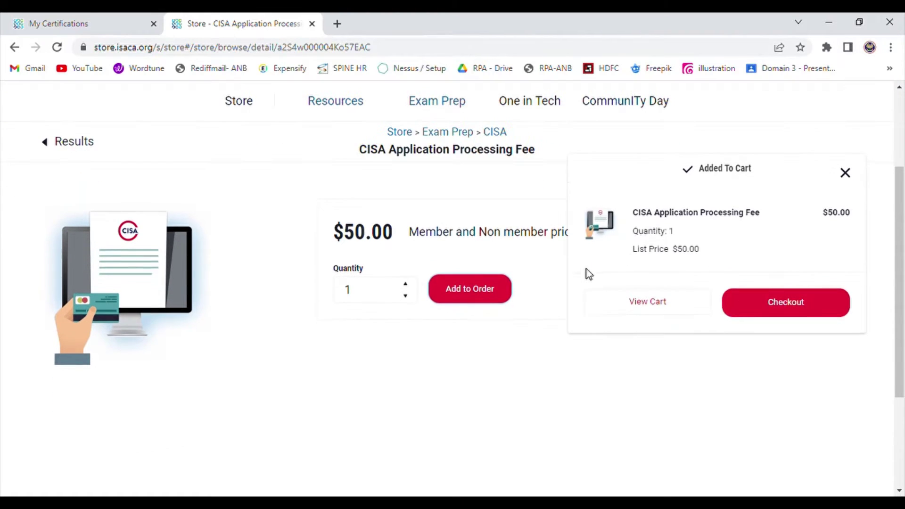
click(744, 311)
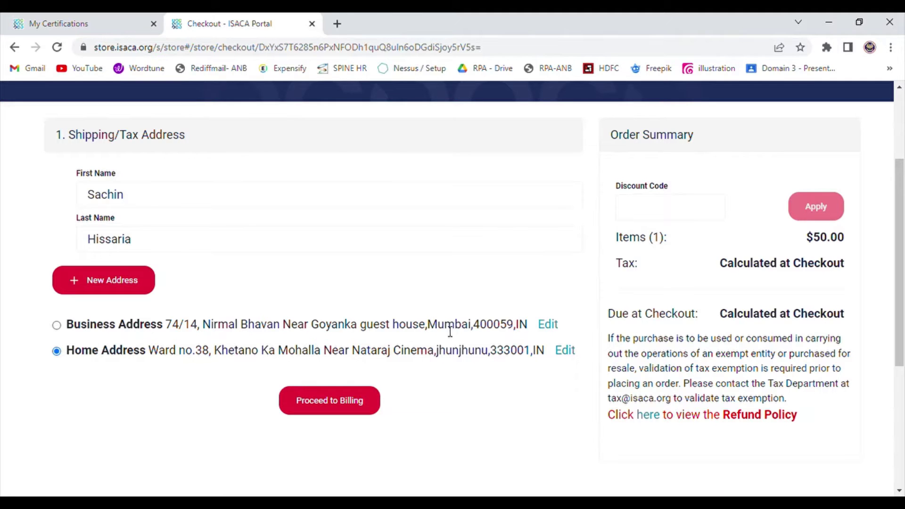
Keep the Home Address selected and proceed to billing.
scroll(455, 331, down, 1)
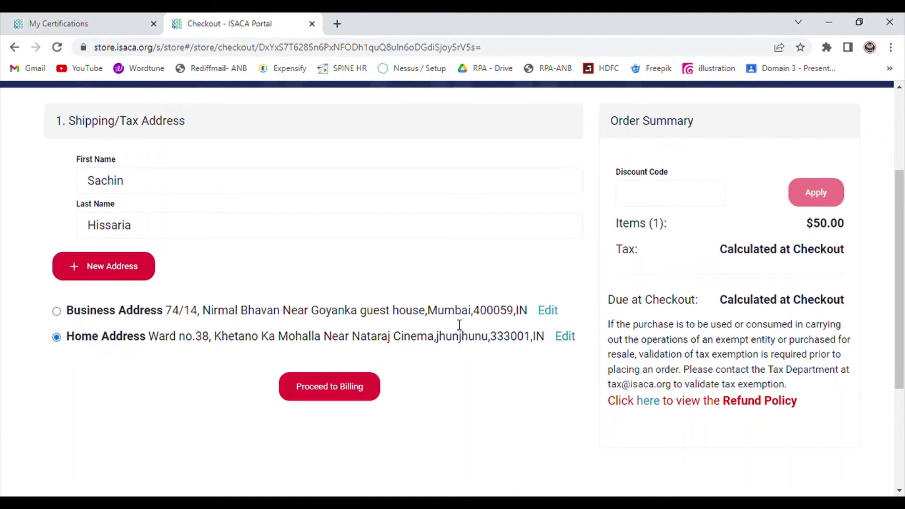
scroll(459, 325, down, 1)
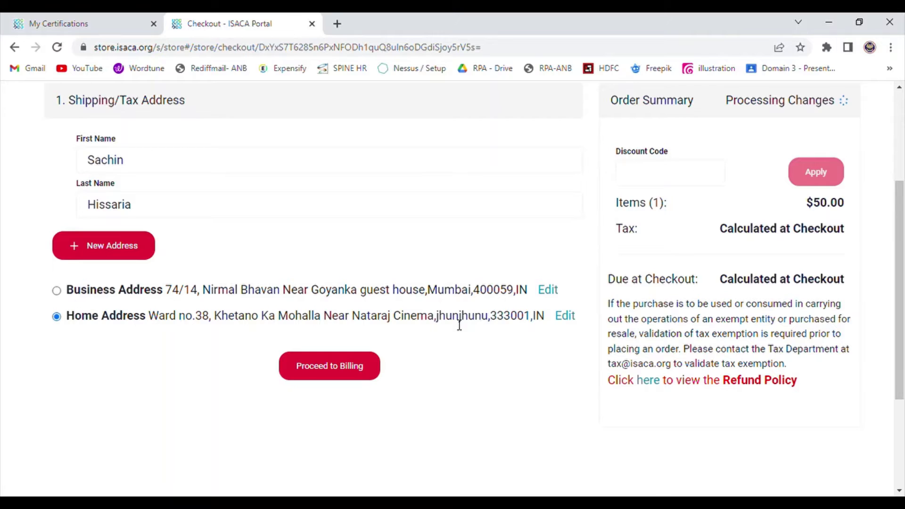
scroll(460, 324, down, 2)
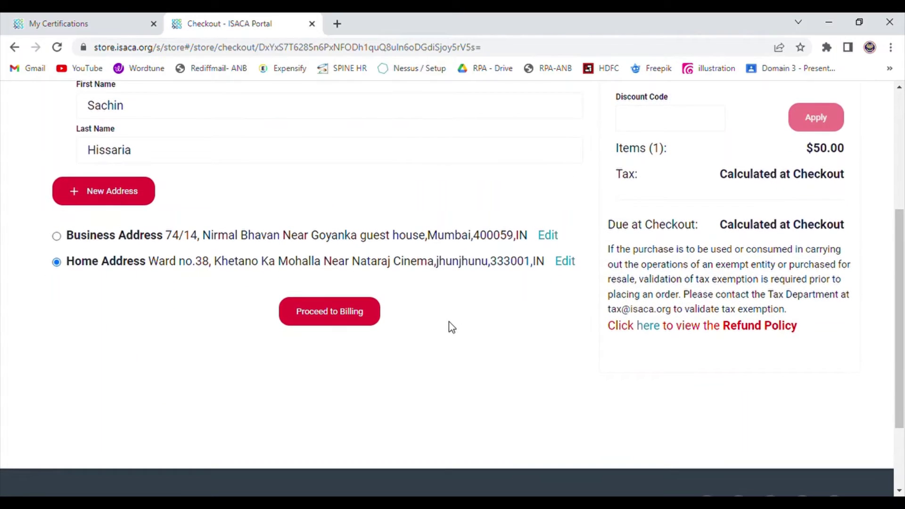
scroll(449, 324, up, 3)
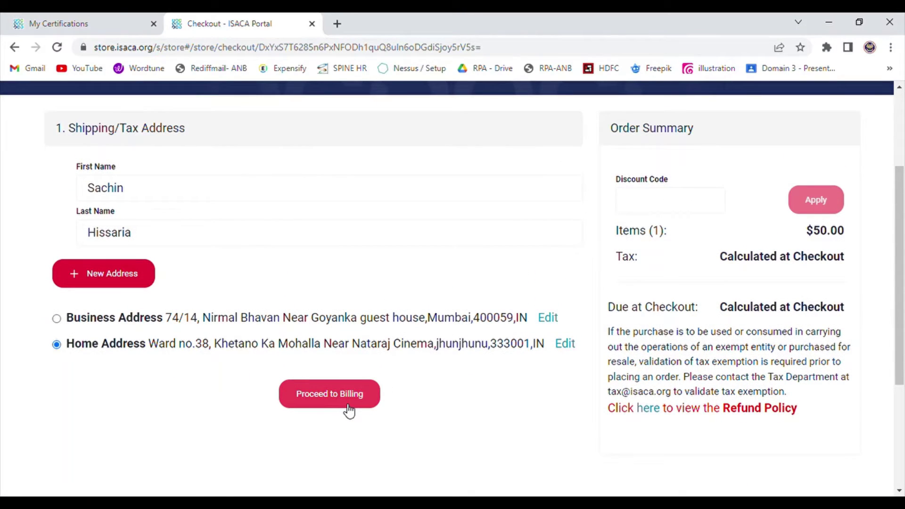
click(348, 412)
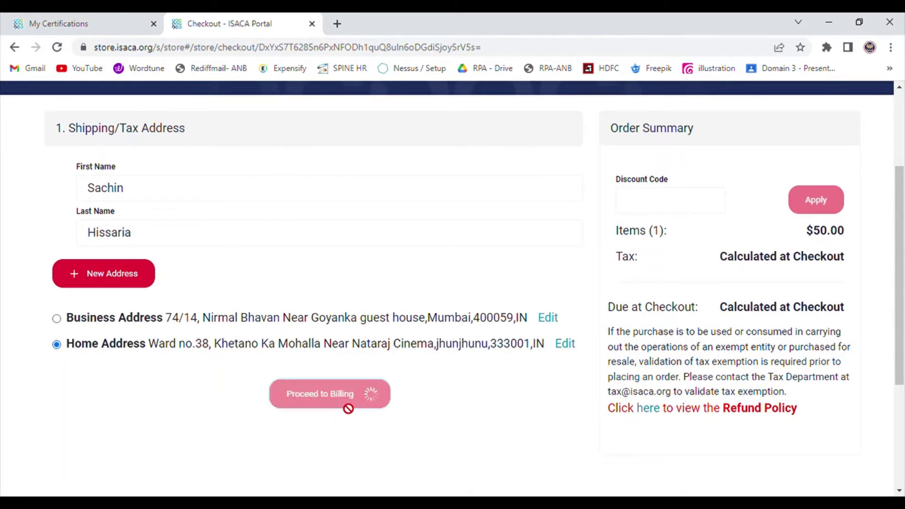
View the Refund Policy in a new tab, then return to the Checkout tab.
click(651, 409)
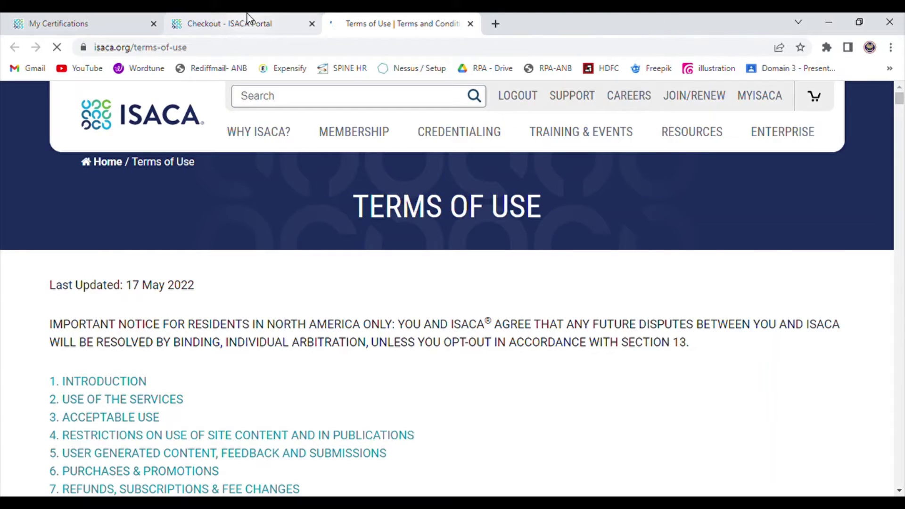
click(247, 18)
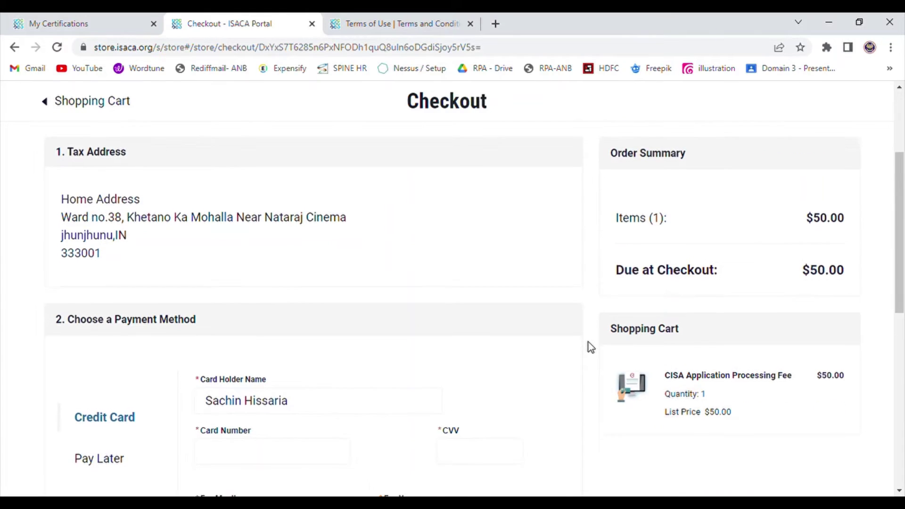
scroll(588, 342, down, 1)
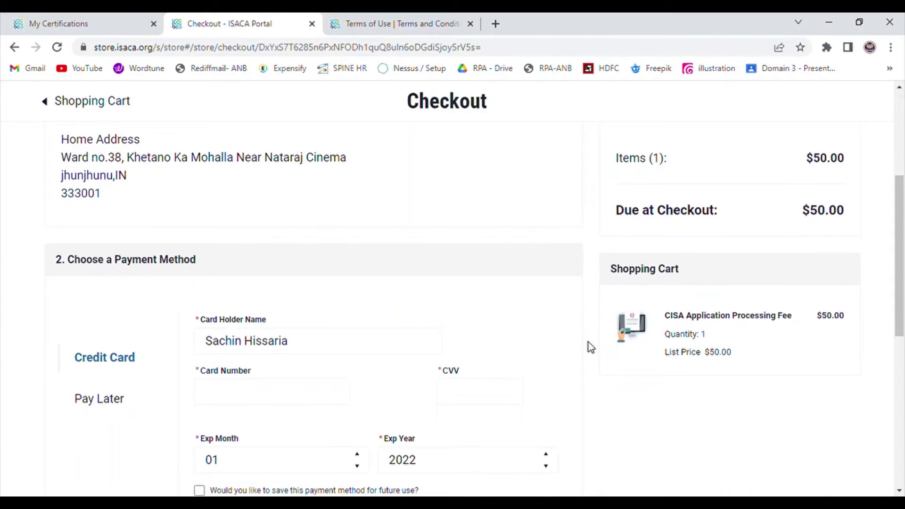
scroll(589, 343, down, 2)
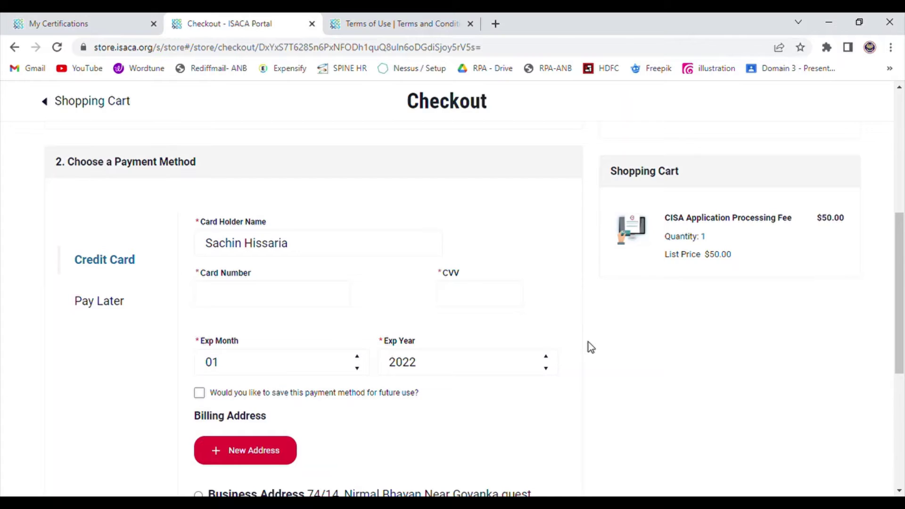
scroll(588, 343, down, 2)
scroll(588, 343, up, 4)
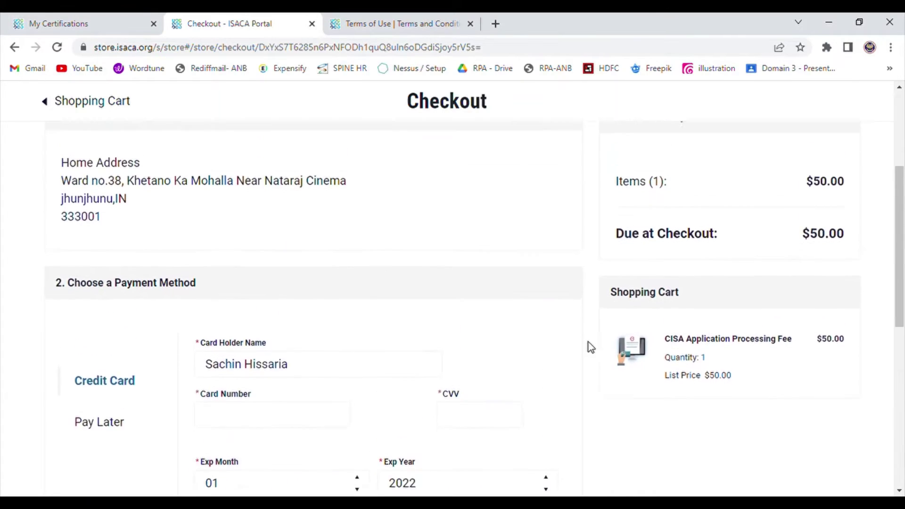
scroll(588, 342, up, 3)
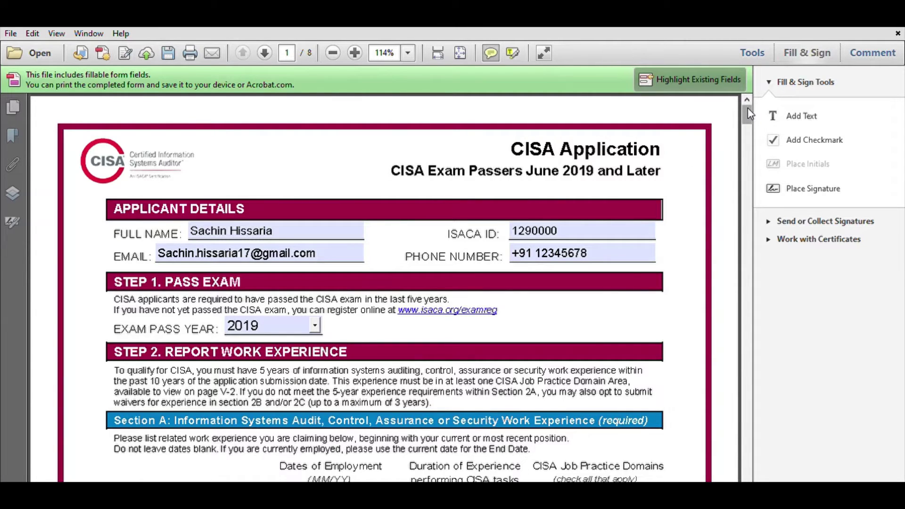
drag(750, 113, 749, 117)
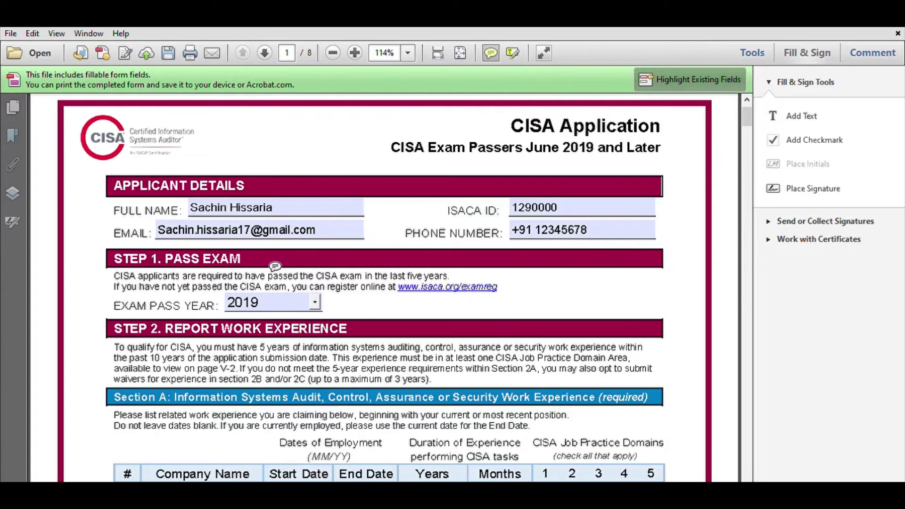
scroll(275, 265, down, 1)
scroll(275, 266, down, 1)
scroll(275, 266, up, 3)
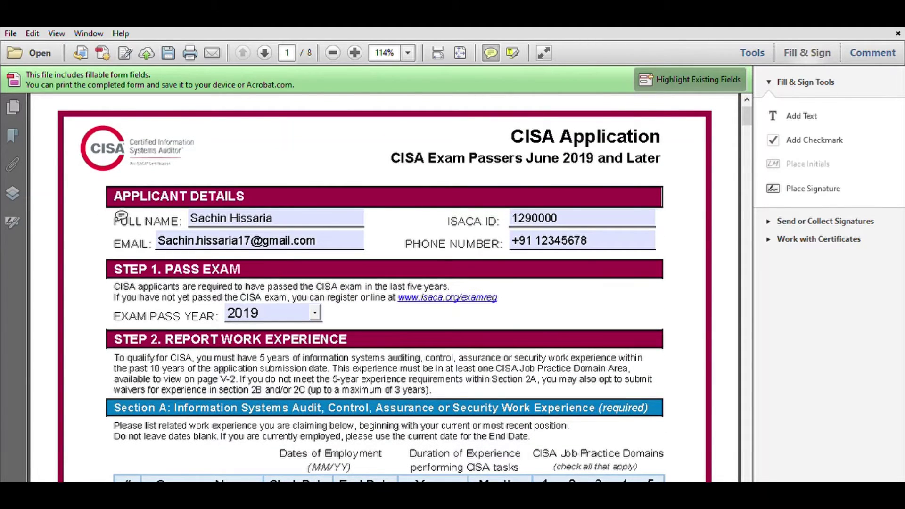
click(120, 216)
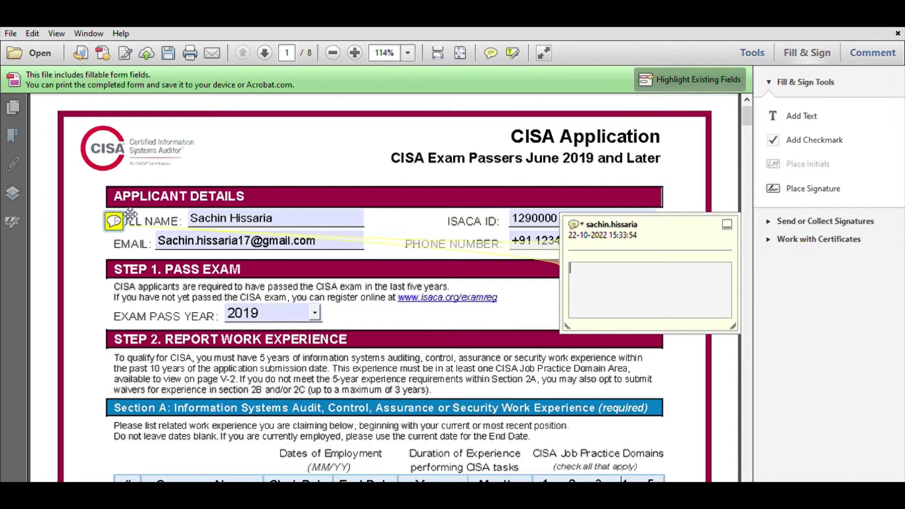
key(Escape)
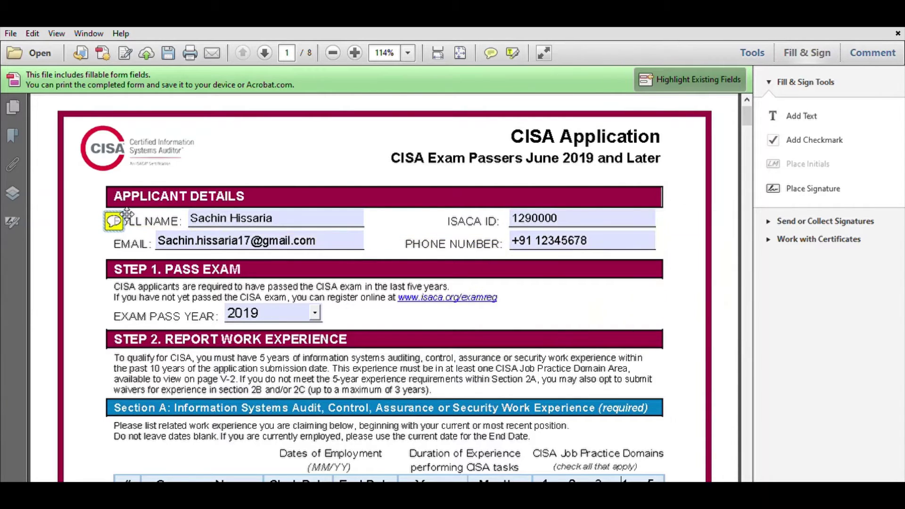
key(Delete)
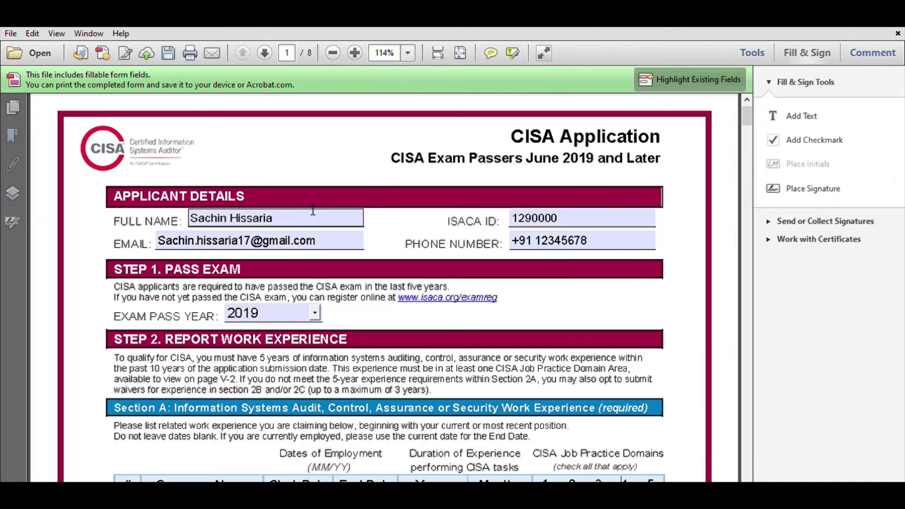
scroll(215, 269, down, 4)
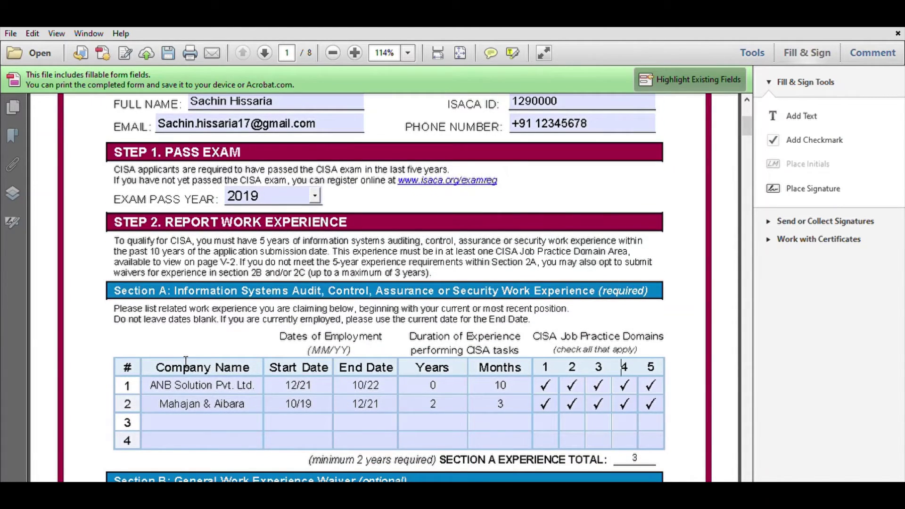
scroll(186, 361, down, 3)
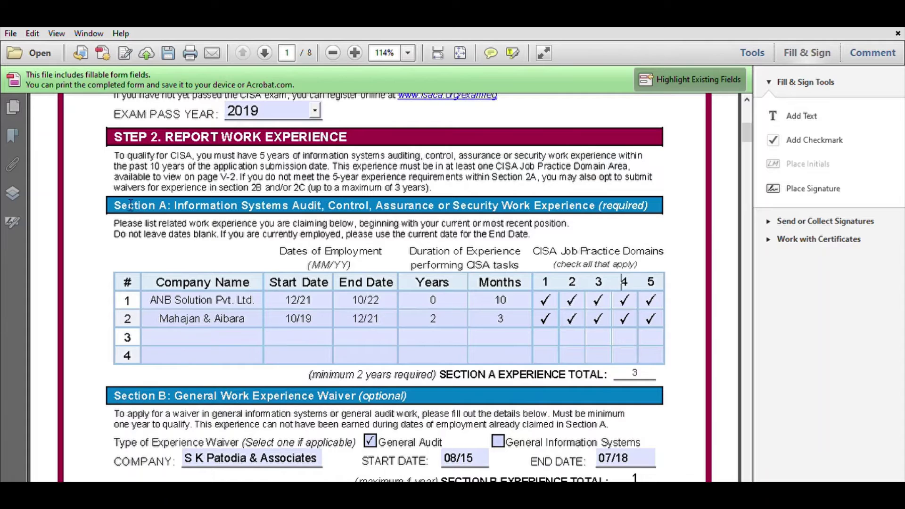
drag(131, 206, 413, 220)
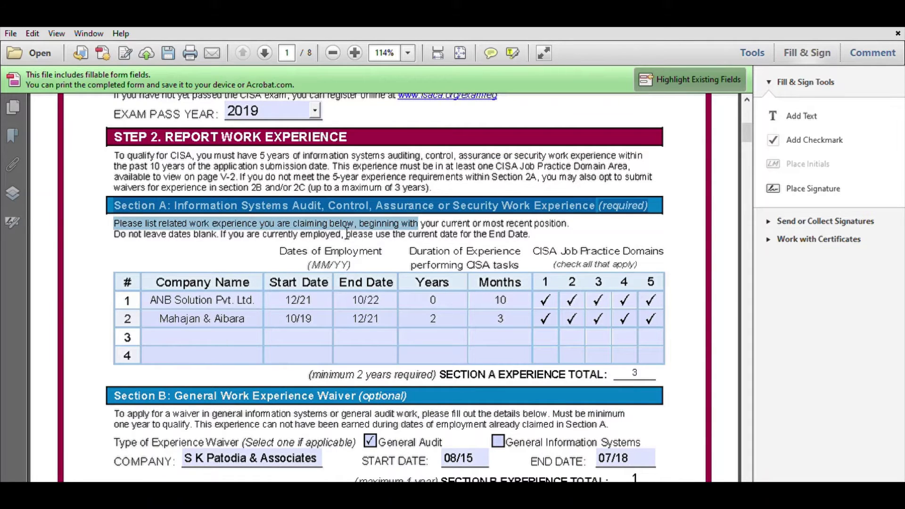
double_click(216, 218)
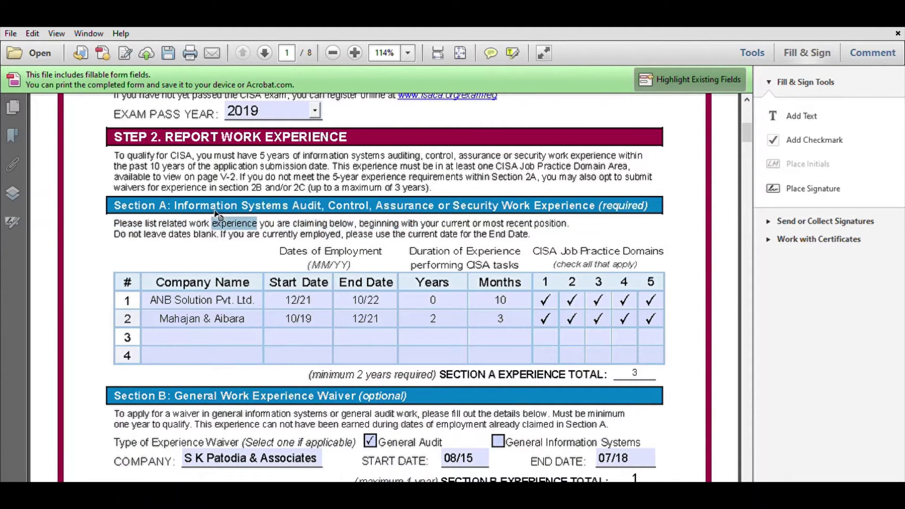
double_click(518, 232)
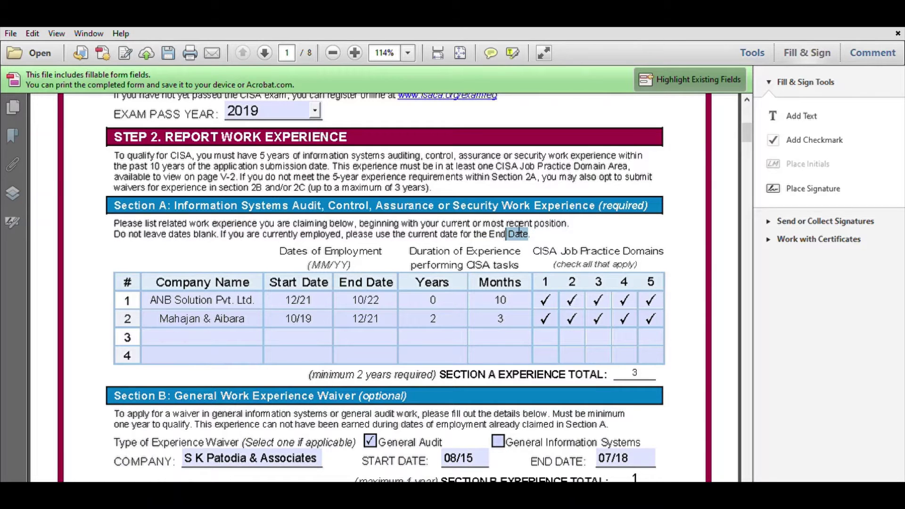
scroll(378, 235, down, 2)
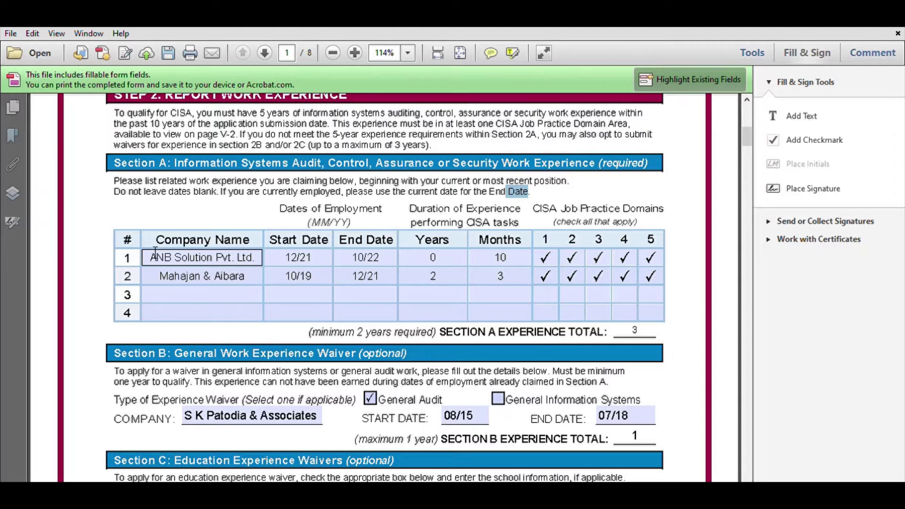
drag(138, 255, 307, 266)
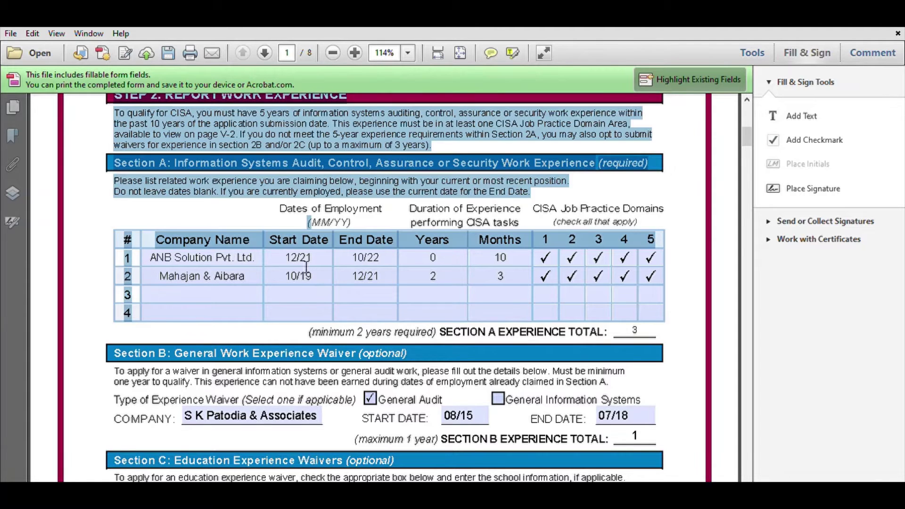
click(234, 258)
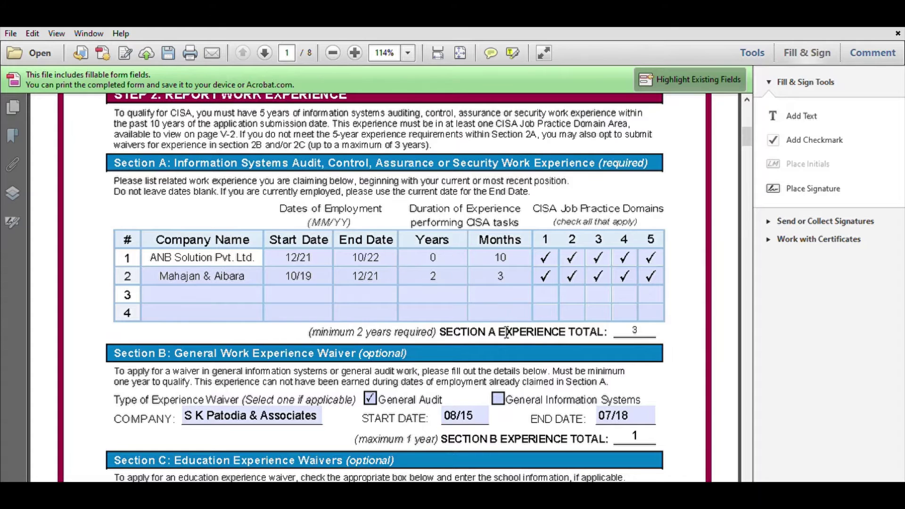
scroll(485, 287, down, 3)
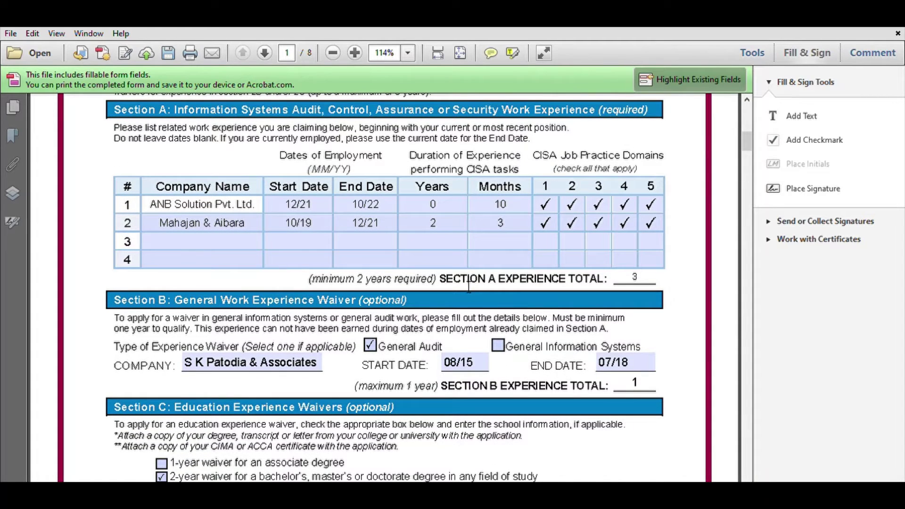
drag(437, 279, 312, 274)
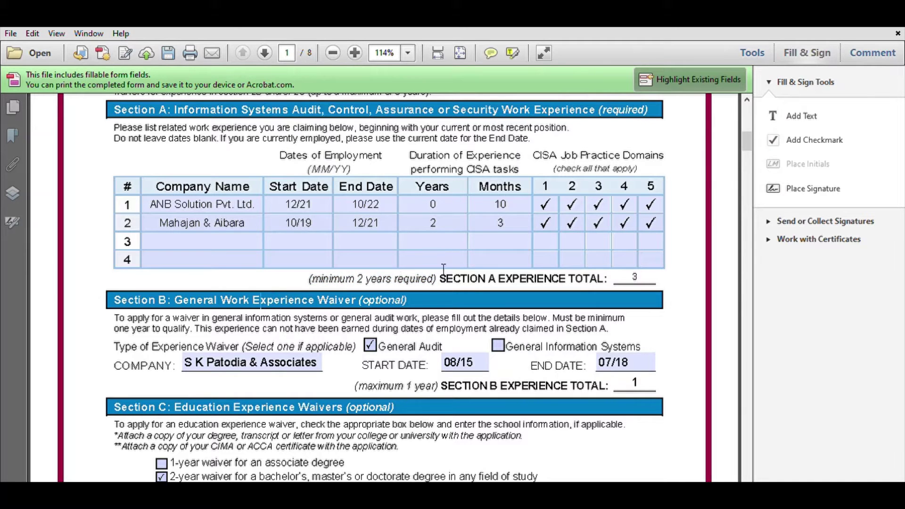
scroll(456, 337, down, 1)
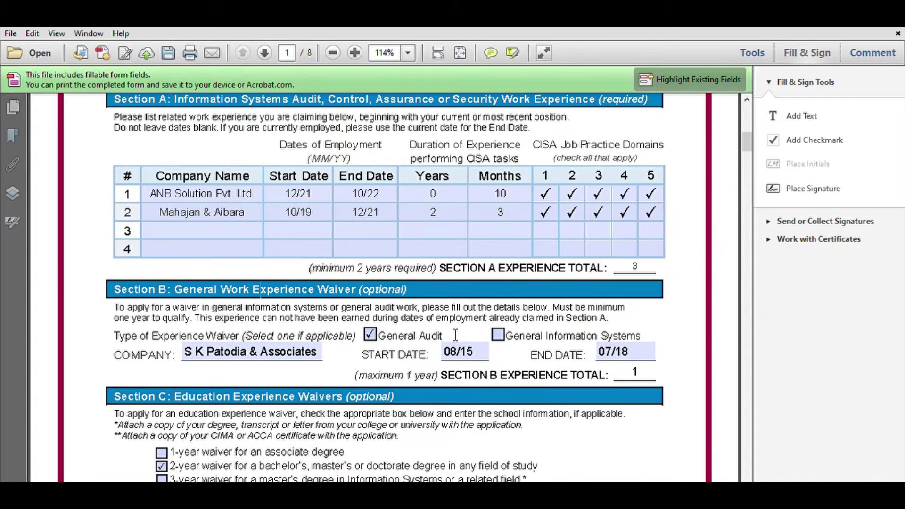
scroll(456, 336, down, 1)
scroll(455, 334, down, 1)
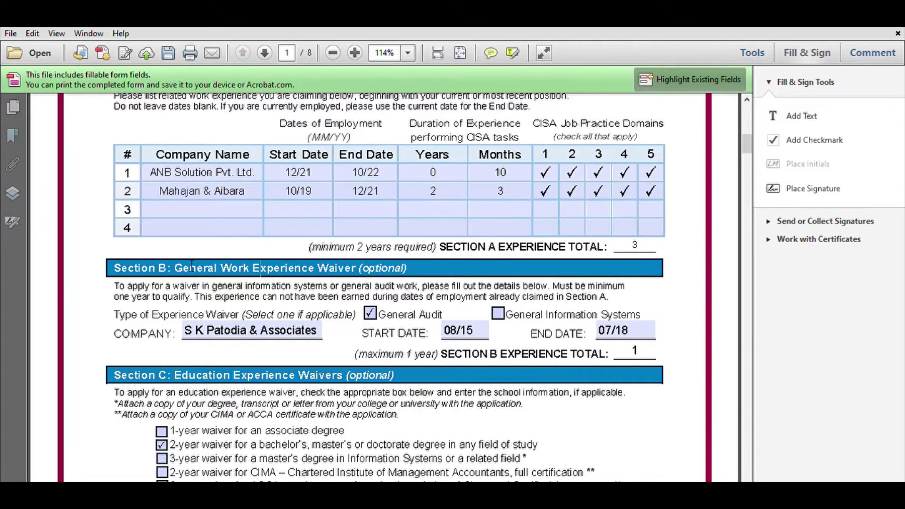
drag(174, 268, 426, 265)
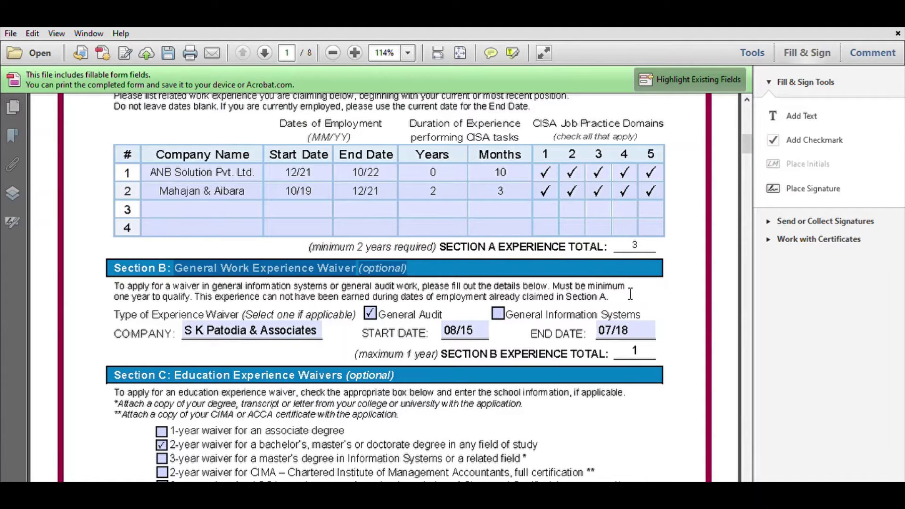
drag(198, 299, 114, 297)
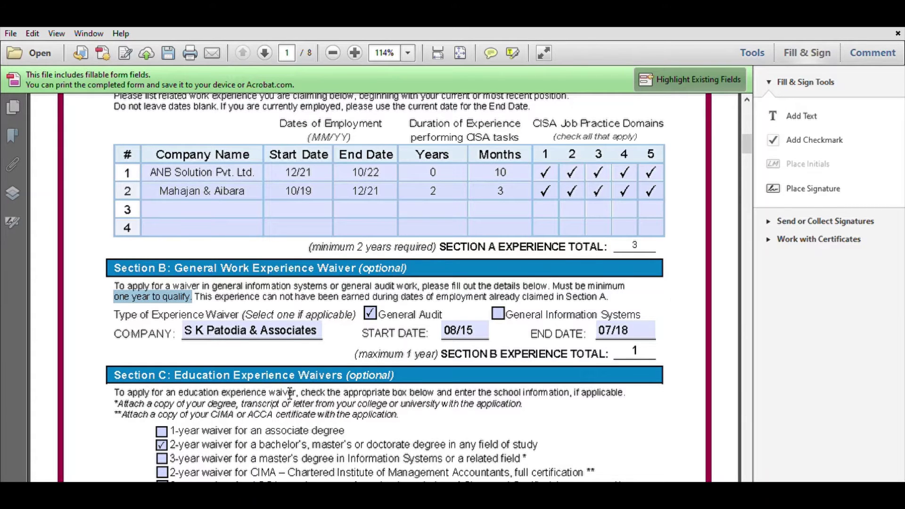
key(ctrl+minus)
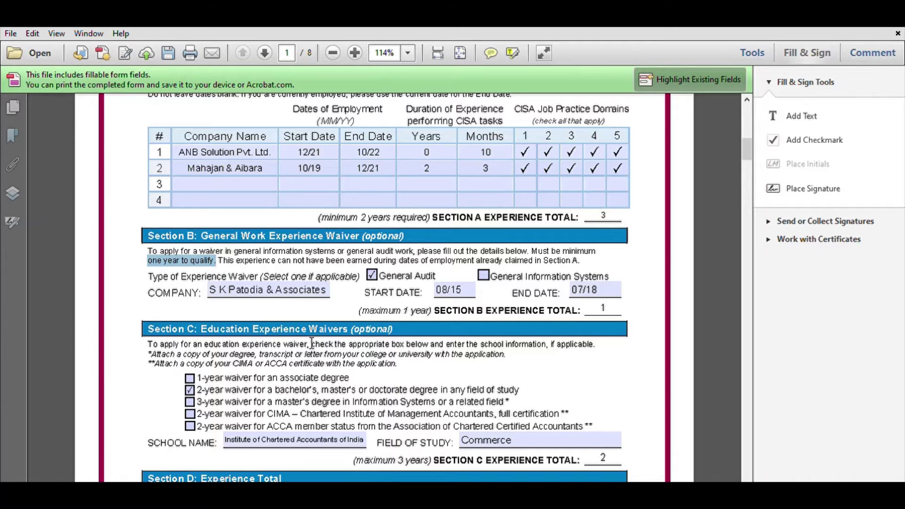
Highlight the bachelor's and master's degree waiver lines in Section C.
scroll(311, 343, down, 1)
scroll(311, 343, up, 1)
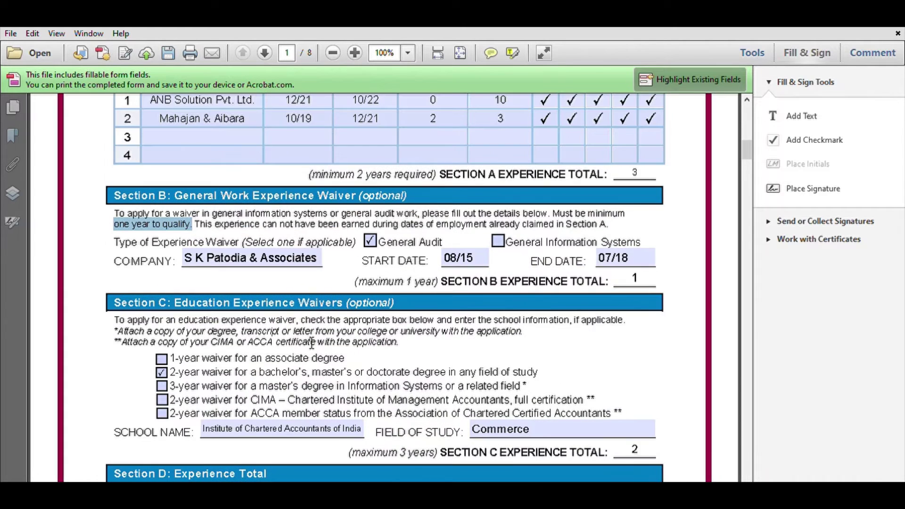
scroll(311, 343, down, 2)
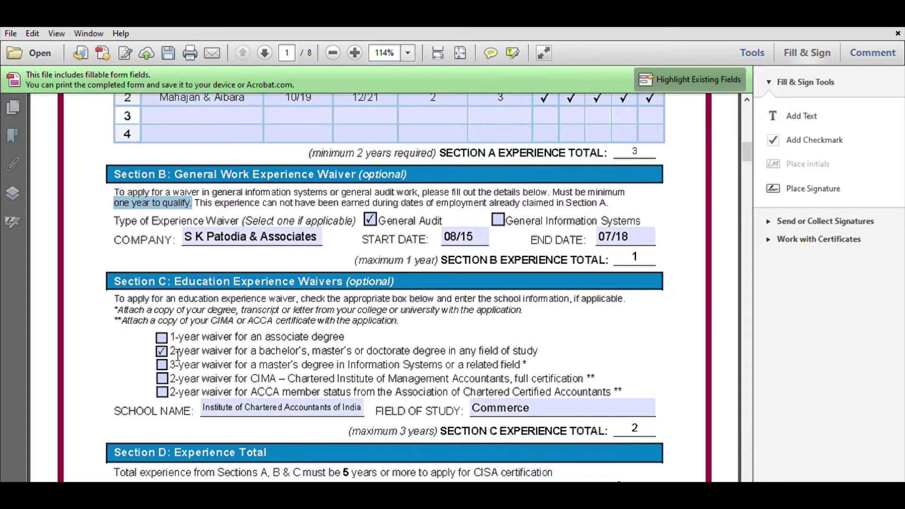
drag(171, 351, 526, 351)
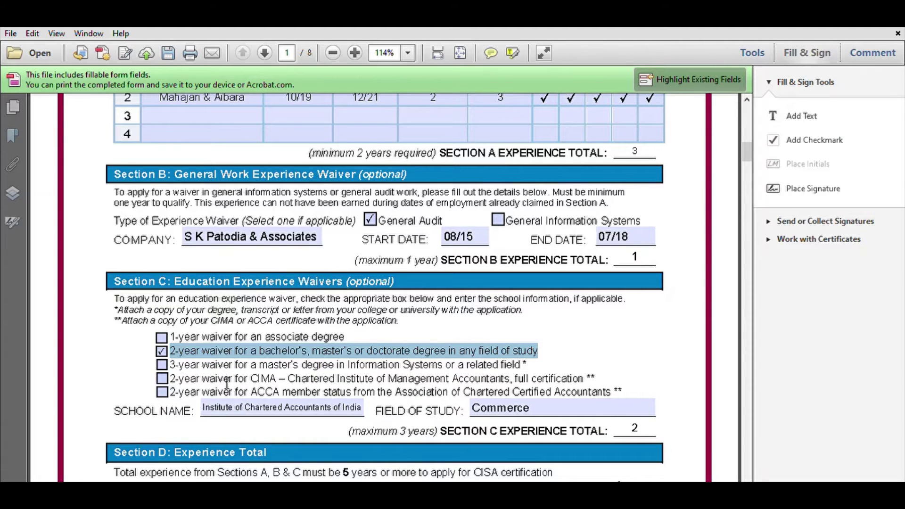
drag(179, 364, 445, 363)
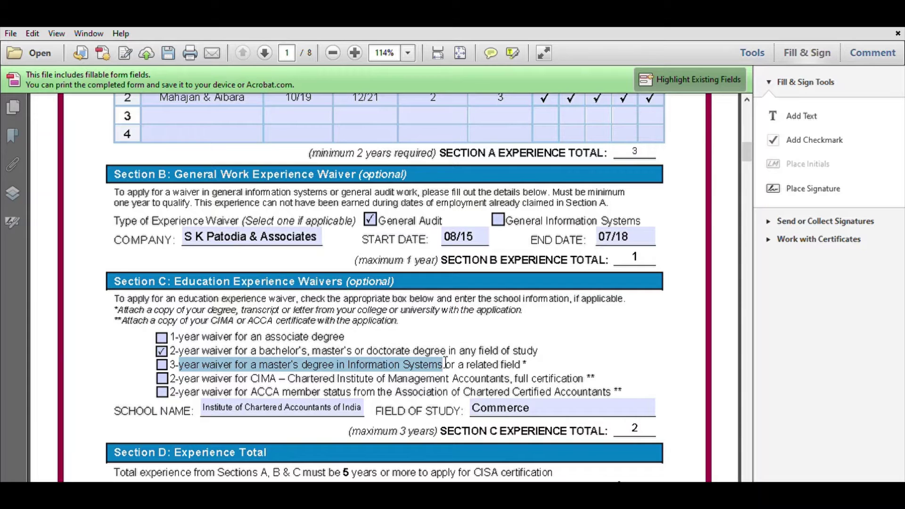
Highlight the TOTAL EXPERIENCE line showing 6 years, then clear it.
scroll(433, 429, down, 1)
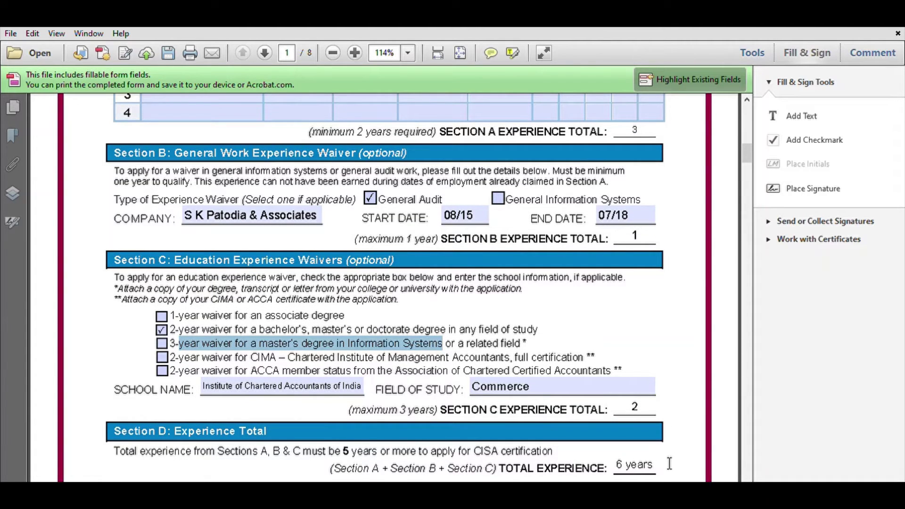
drag(667, 463, 622, 467)
click(622, 467)
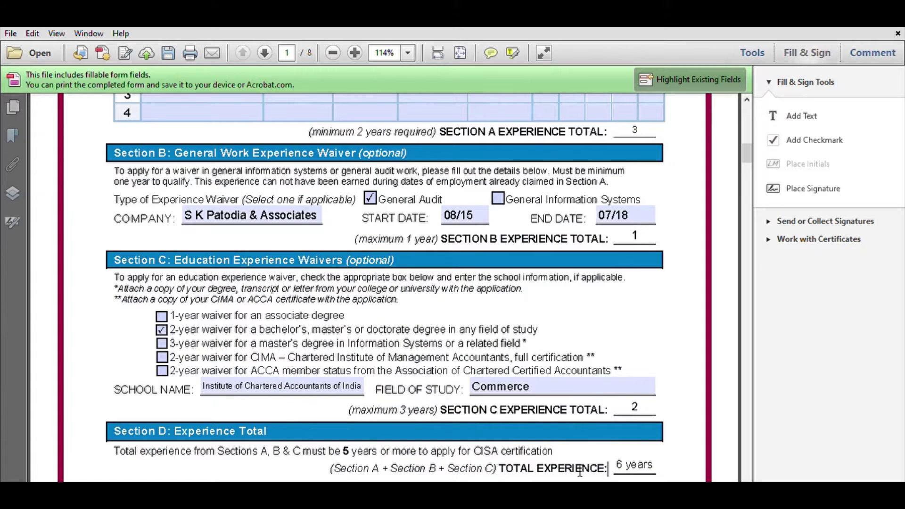
drag(516, 466, 664, 465)
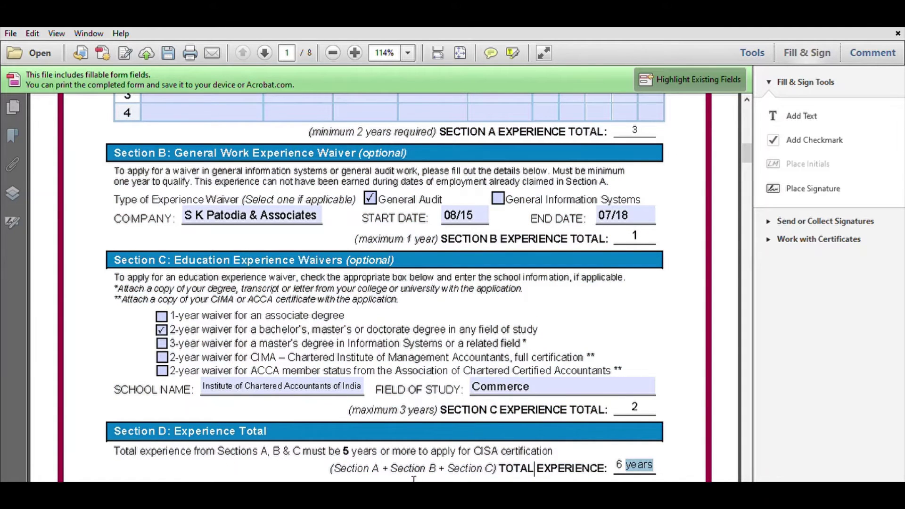
click(582, 466)
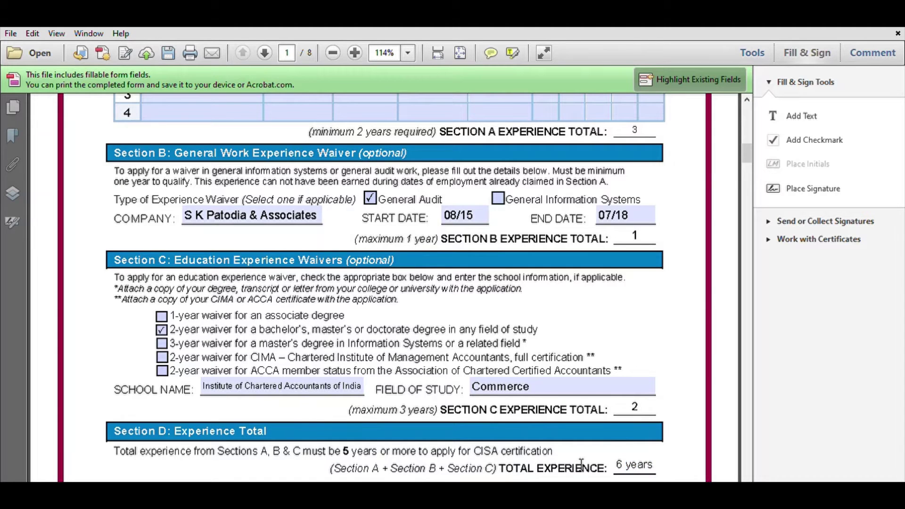
Scroll down to page 2's Step 3 Verify Work Experience.
scroll(582, 464, down, 1)
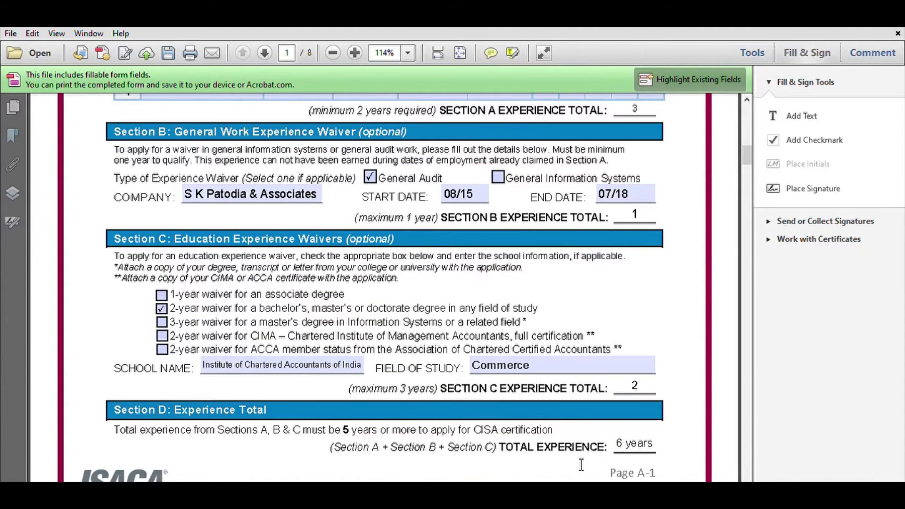
scroll(581, 466, down, 1)
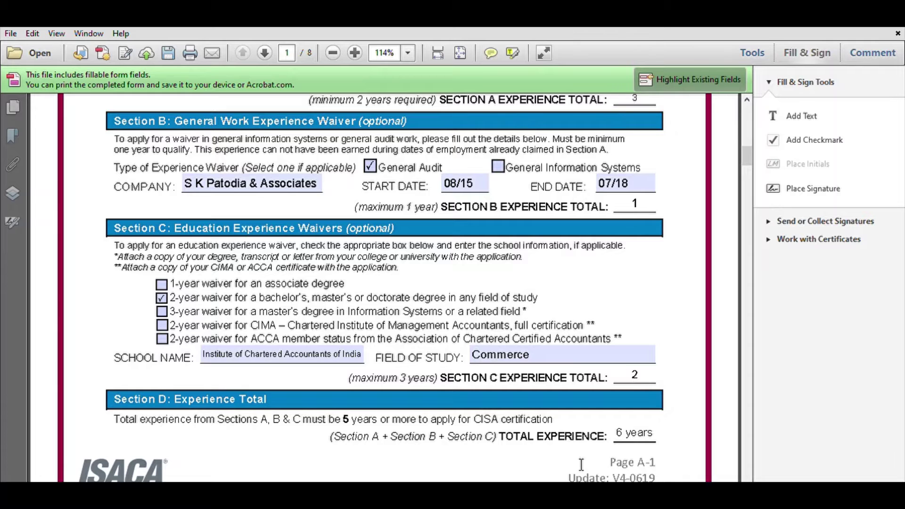
scroll(582, 465, down, 1)
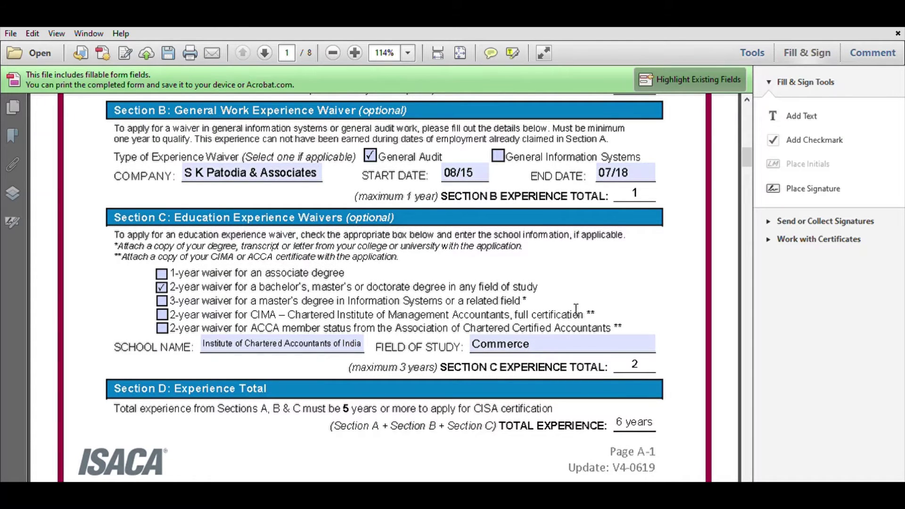
scroll(576, 309, down, 4)
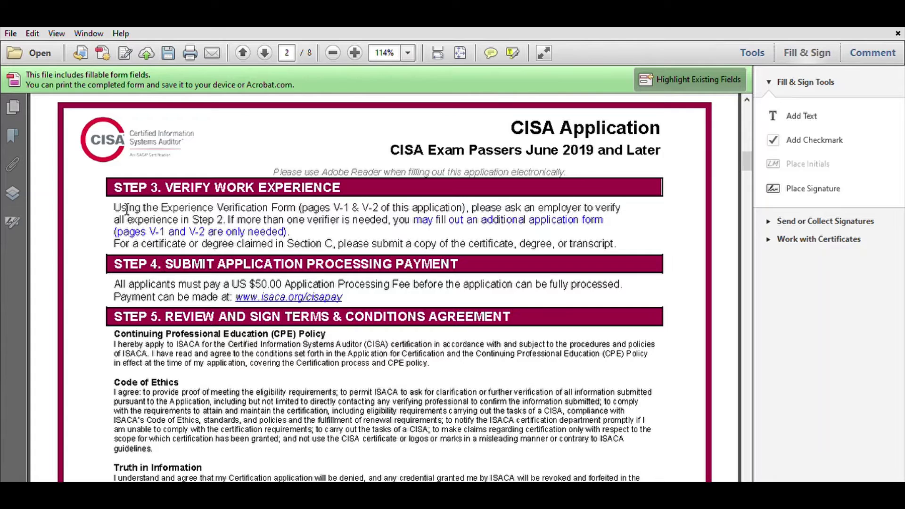
Highlight the Step 3 verification instructions, then scroll back up toward Section A.
drag(115, 208, 576, 225)
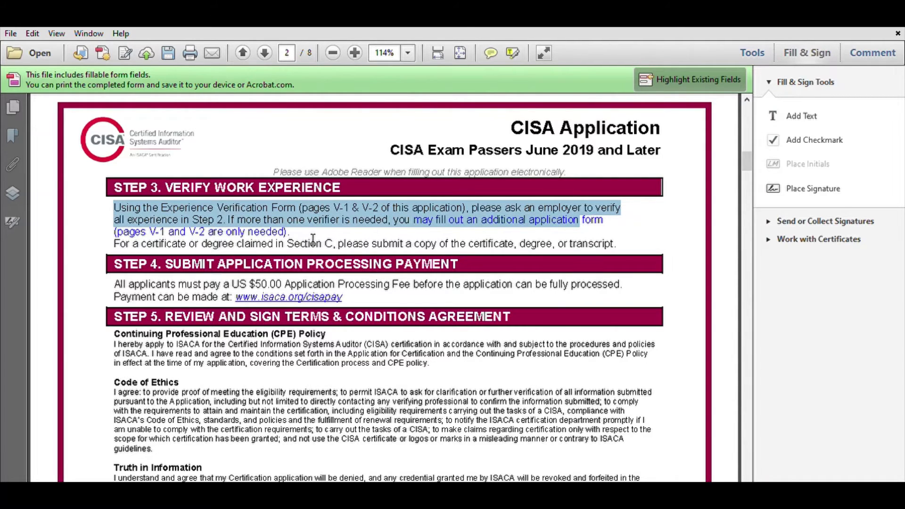
click(315, 239)
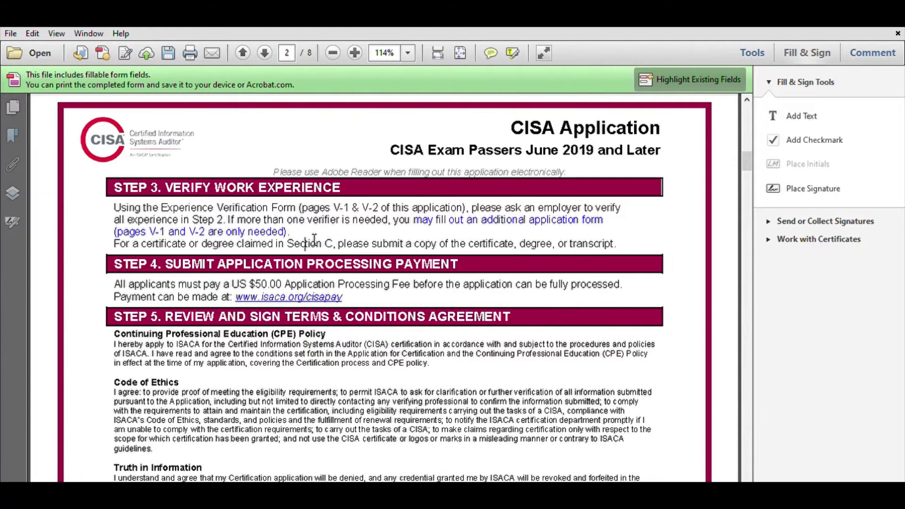
scroll(314, 239, up, 10)
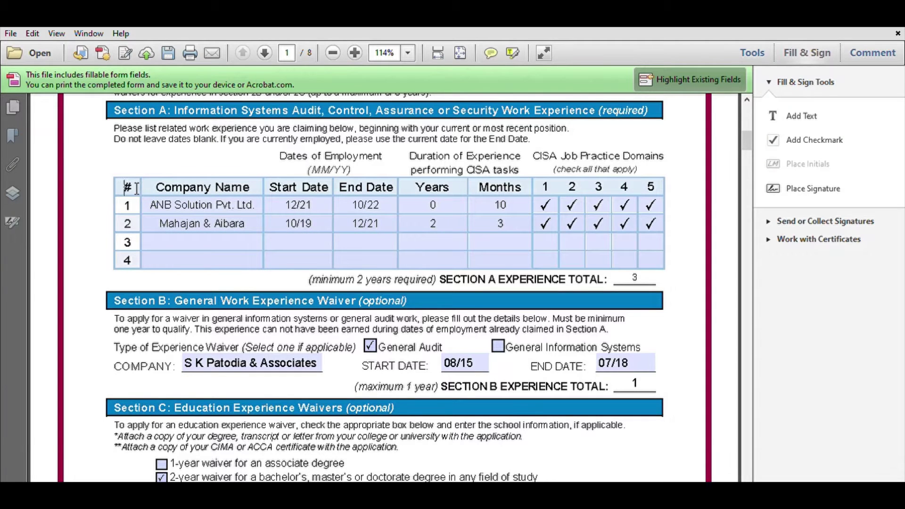
click(213, 204)
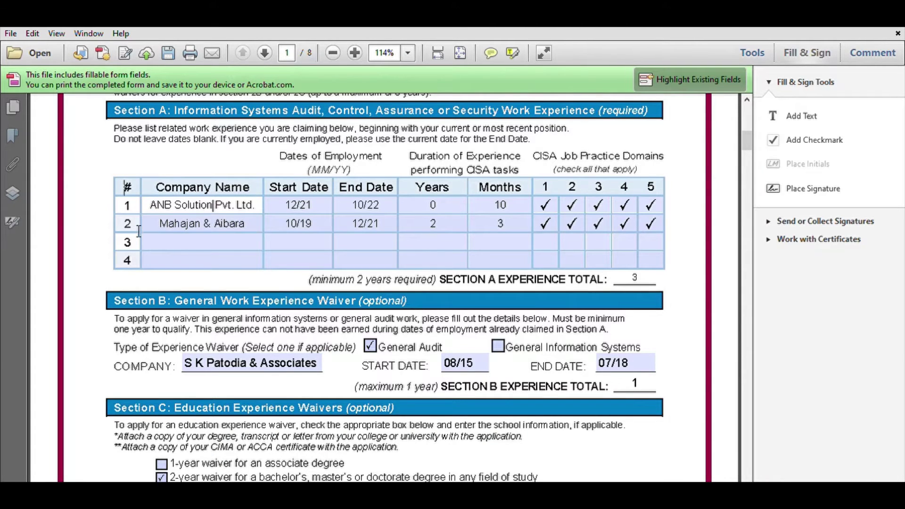
click(114, 139)
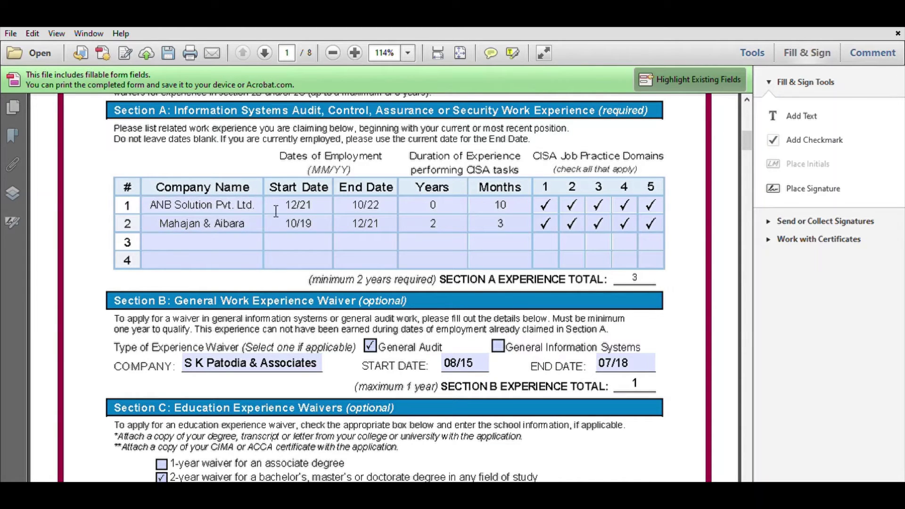
scroll(387, 230, down, 1)
scroll(387, 230, down, 4)
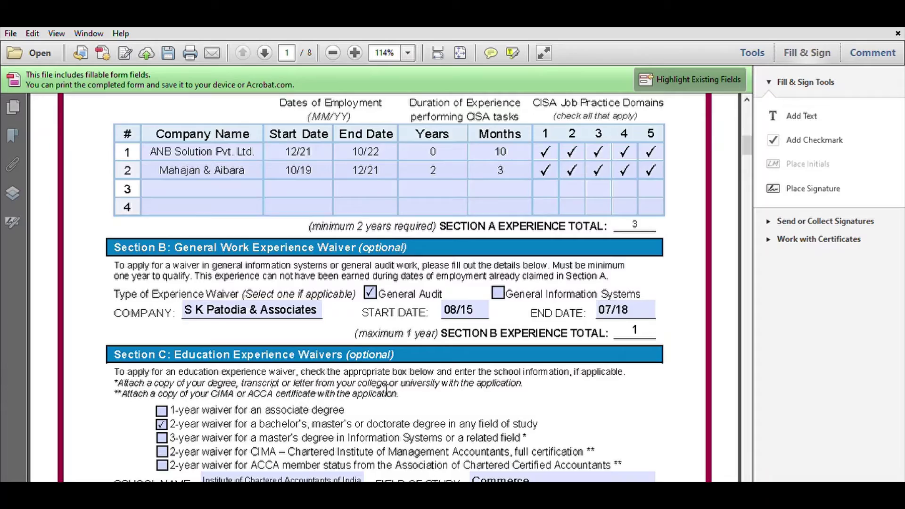
Scroll past page 2's terms and signature to page 3's Experience Verification Form.
scroll(387, 372, down, 12)
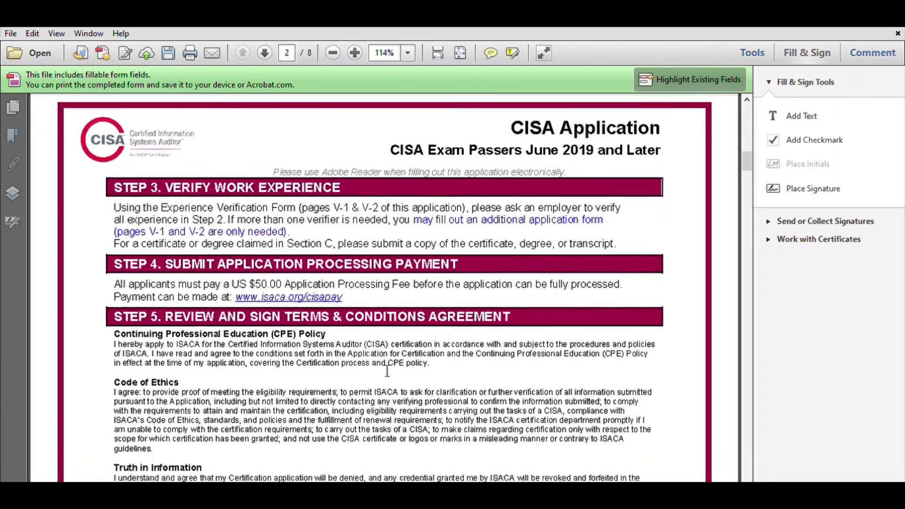
scroll(387, 371, down, 5)
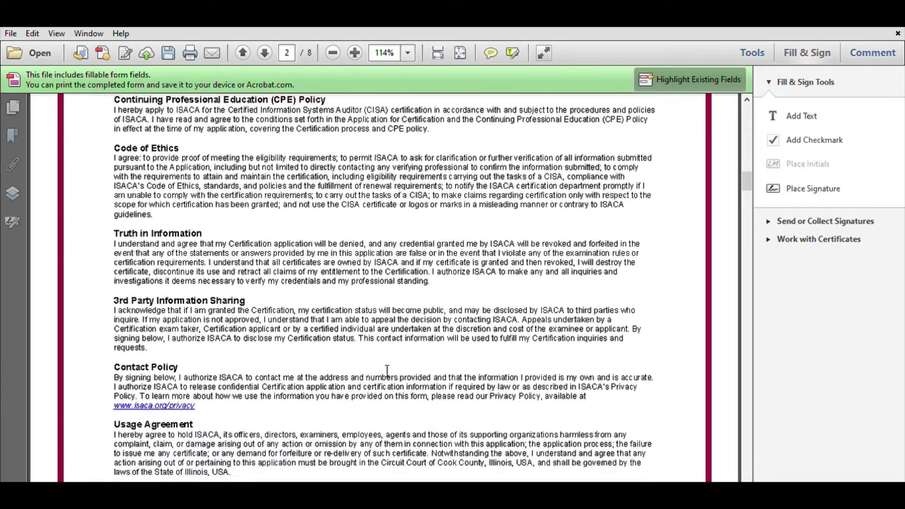
scroll(382, 367, down, 10)
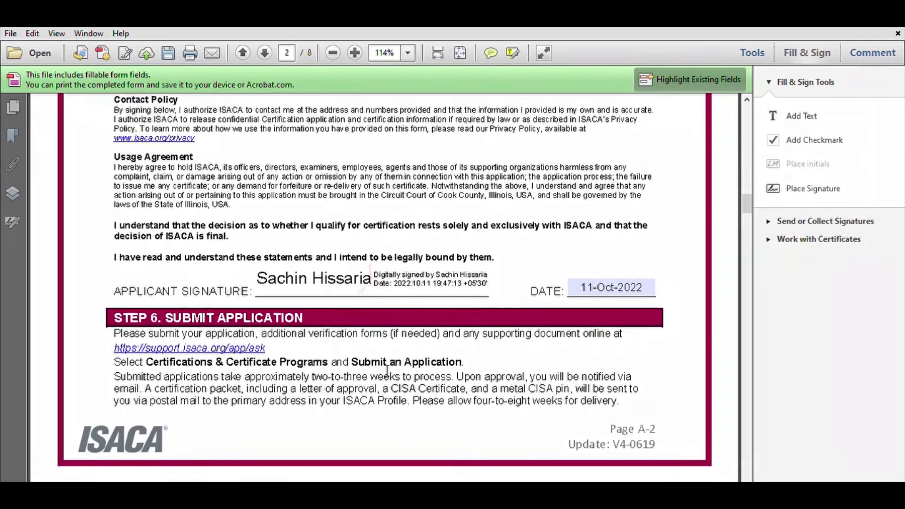
scroll(380, 366, up, 3)
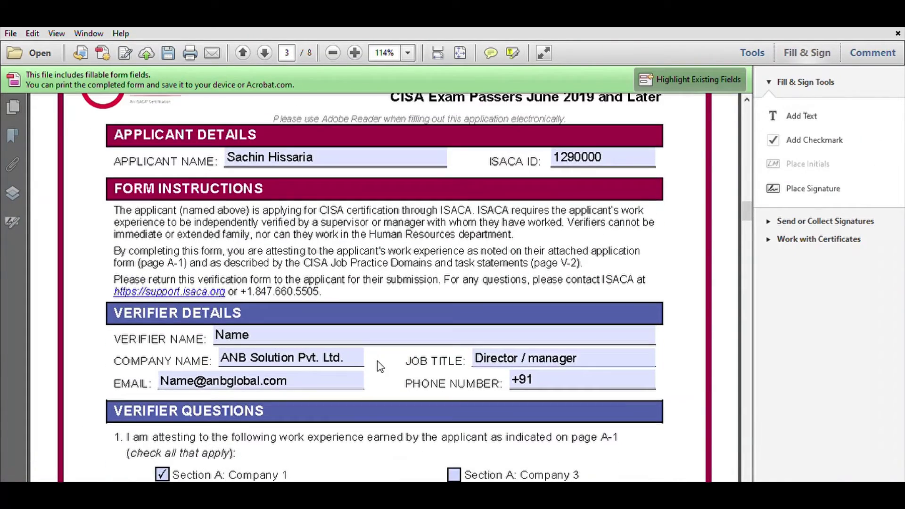
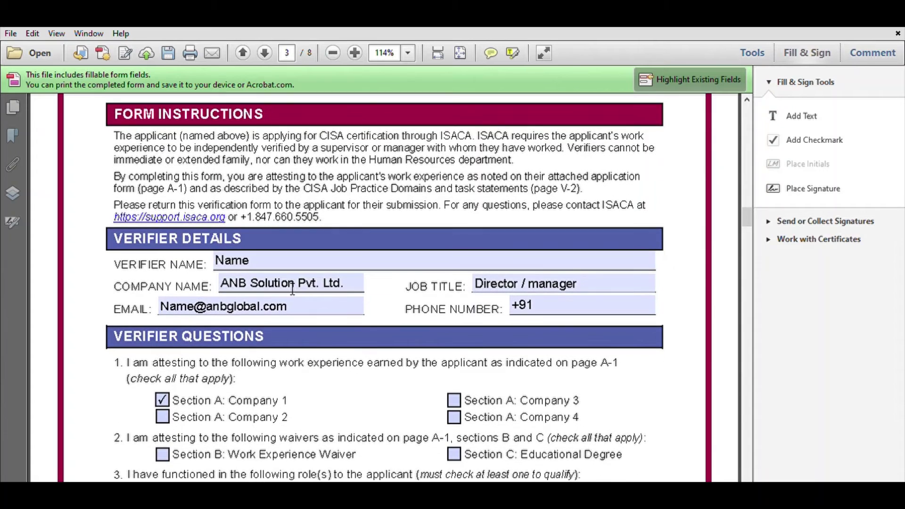
Point out the first verifier's name, company name, job title and phone number entries.
double_click(186, 262)
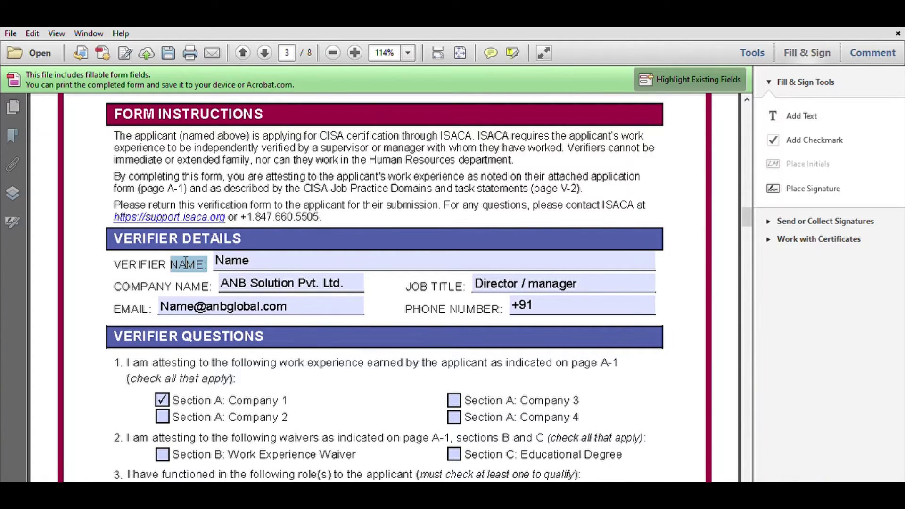
double_click(173, 288)
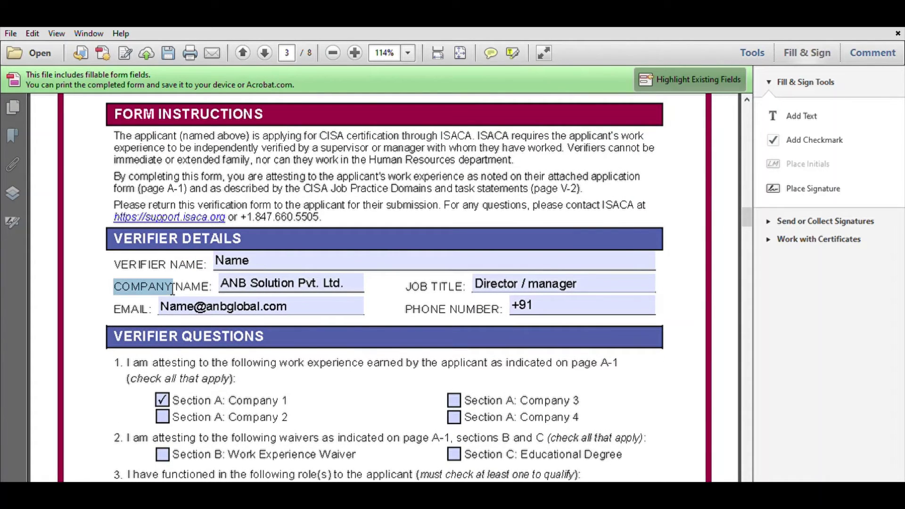
double_click(456, 288)
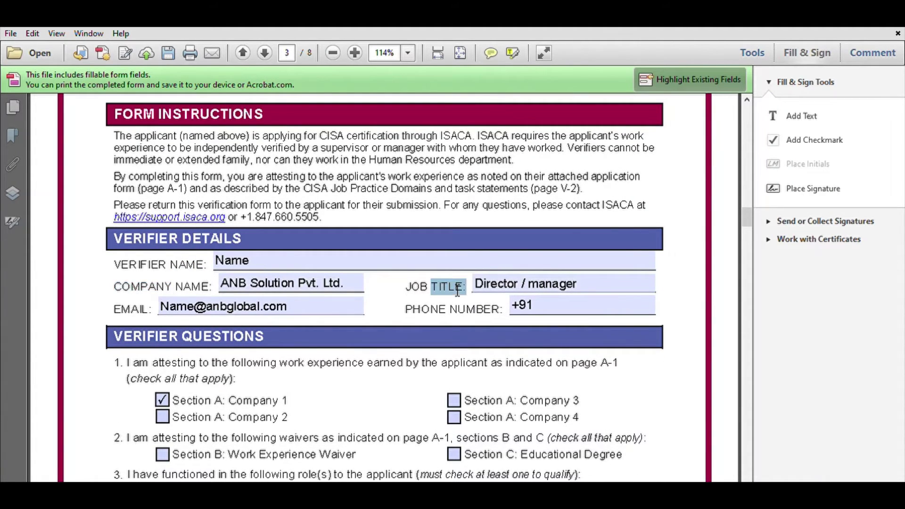
double_click(469, 311)
scroll(439, 374, down, 3)
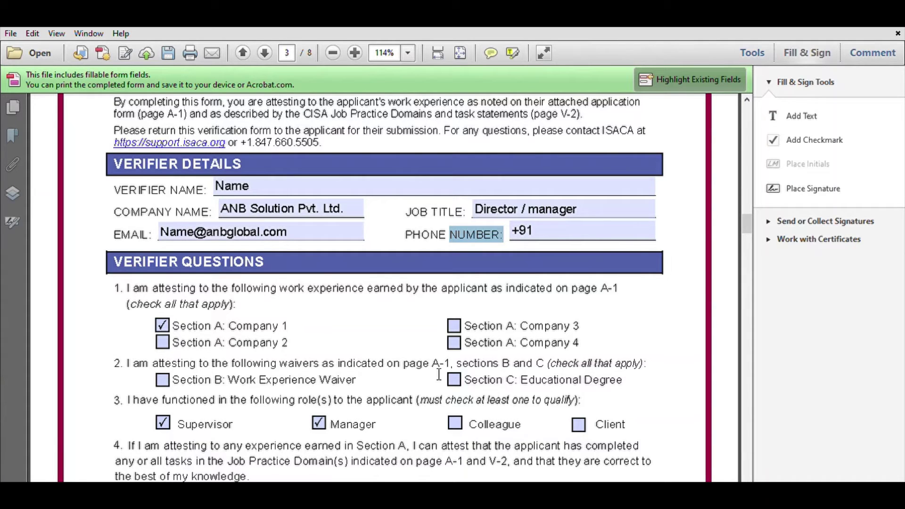
click(439, 375)
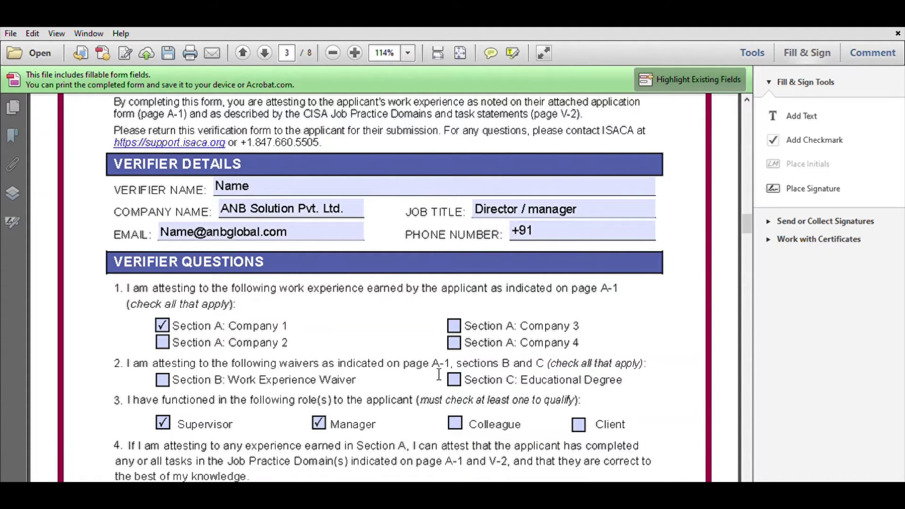
Highlight the Section A: Company 1 label, question 1 wording and Work Experience Waiver option.
scroll(473, 368, down, 3)
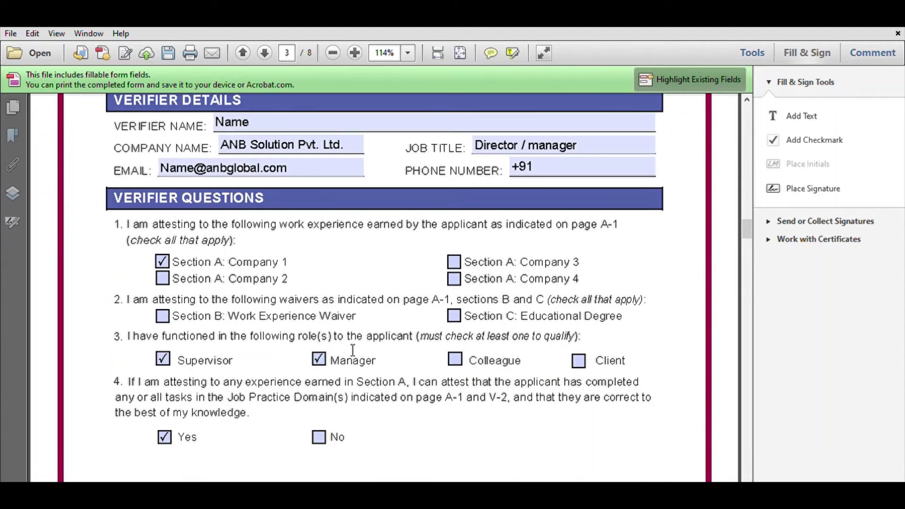
double_click(288, 262)
drag(288, 262, 193, 255)
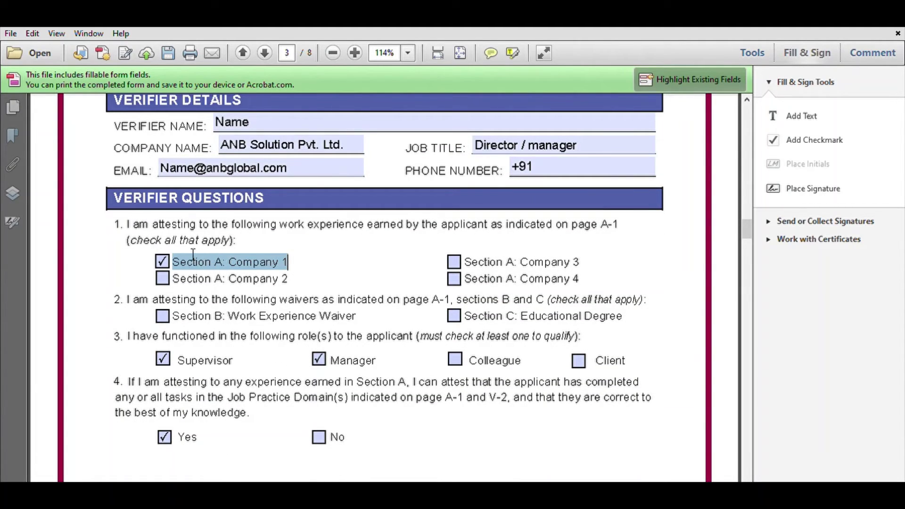
drag(129, 223, 211, 231)
drag(356, 316, 229, 316)
Scroll down to the second verification form on page 5.
scroll(410, 384, down, 5)
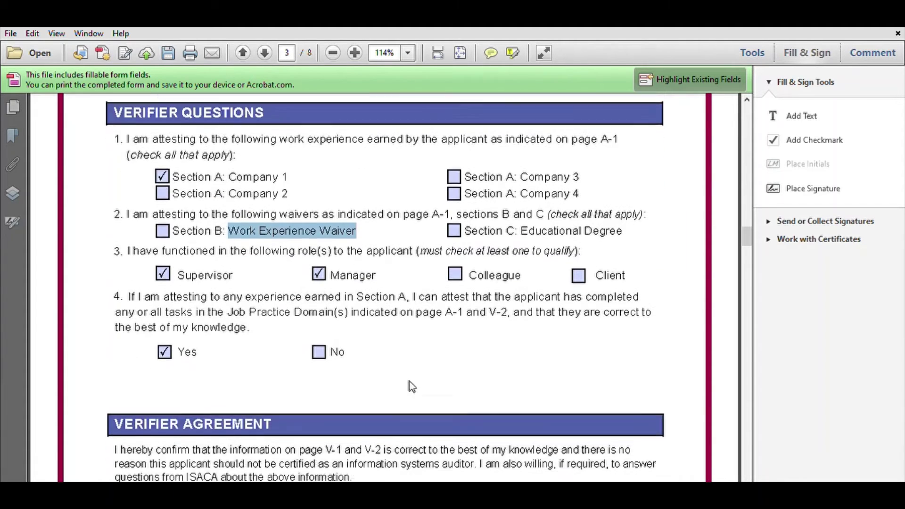
scroll(580, 417, down, 5)
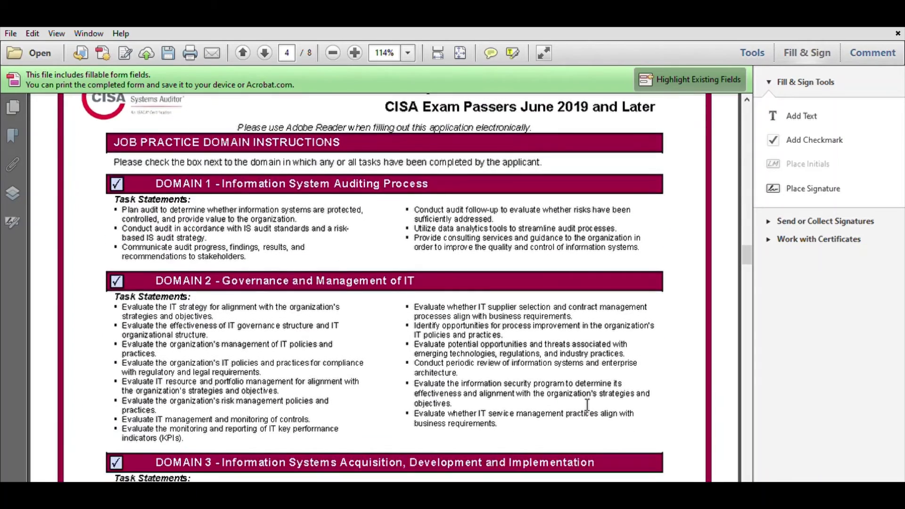
scroll(587, 405, down, 8)
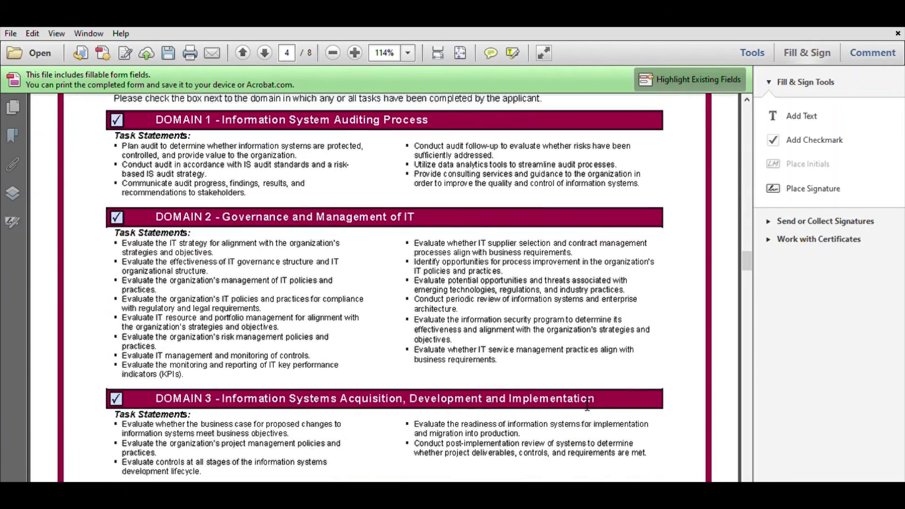
scroll(587, 405, down, 10)
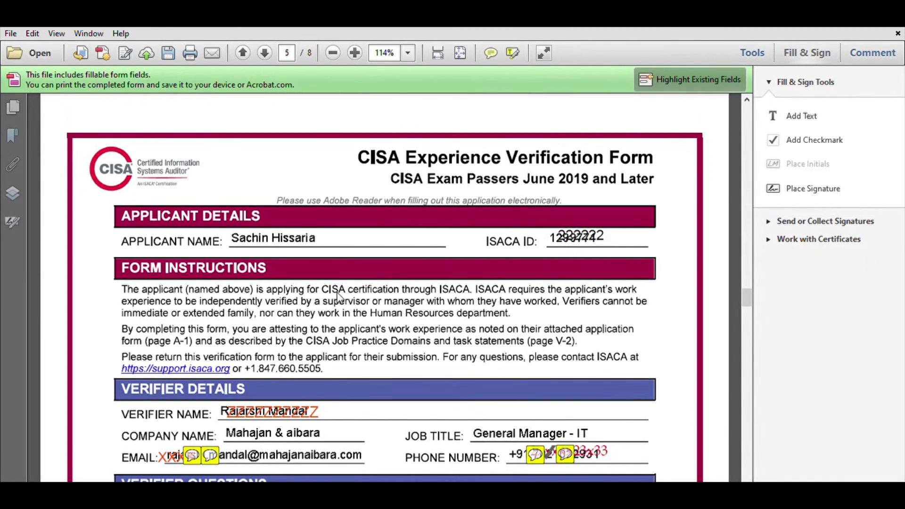
Scroll through the signed verification forms on pages 5 and 6.
scroll(338, 305, down, 1)
drag(330, 401, 234, 405)
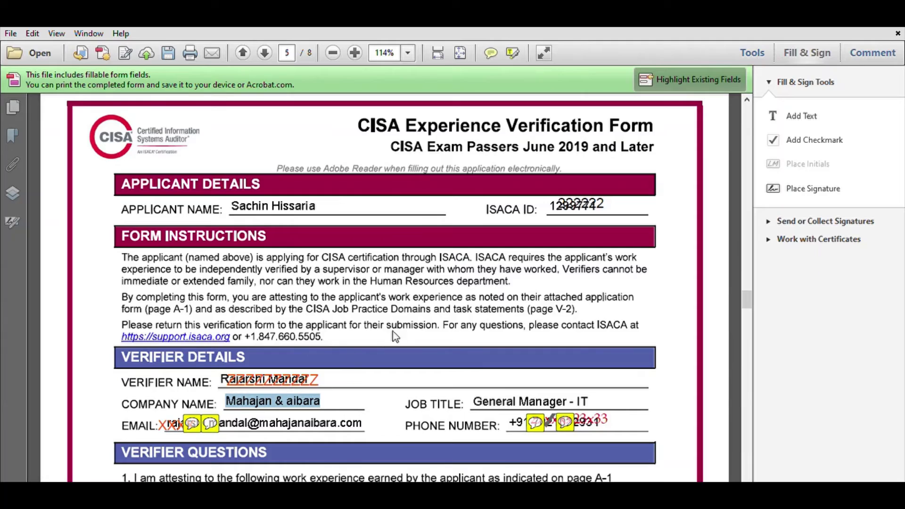
scroll(397, 337, down, 9)
scroll(399, 341, down, 20)
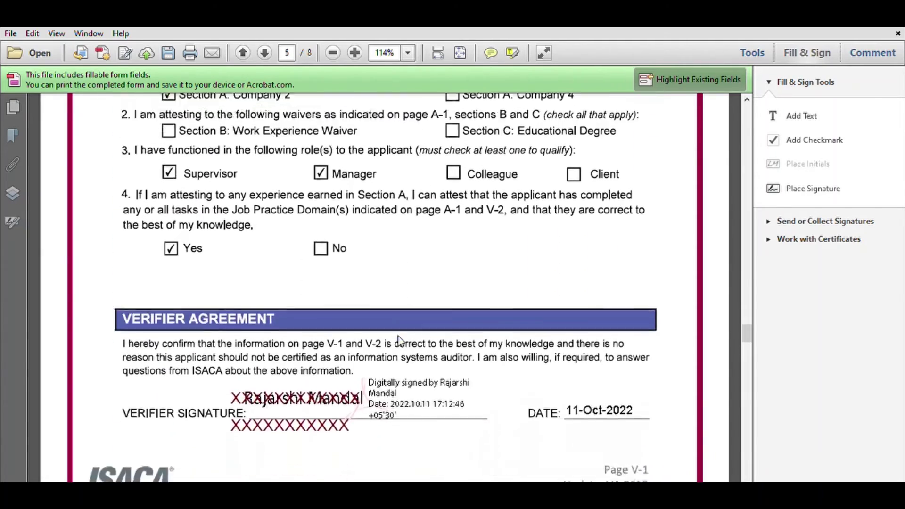
scroll(398, 337, down, 5)
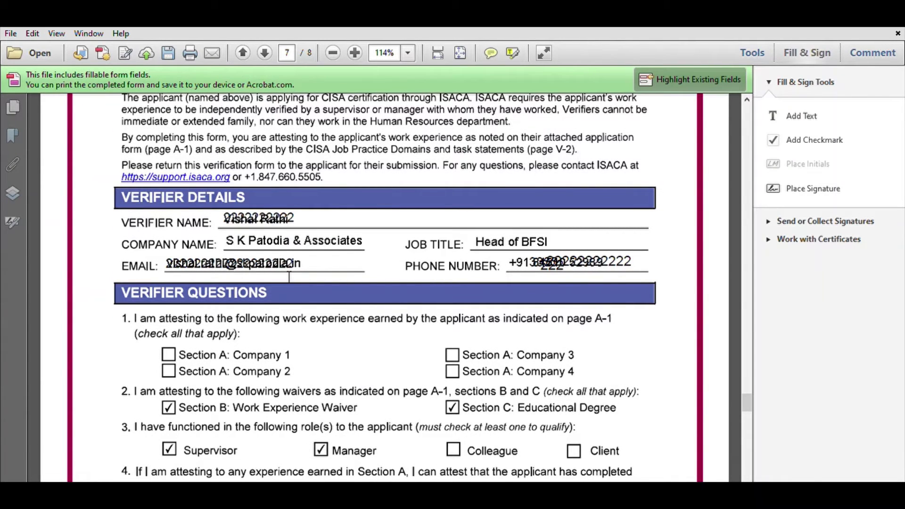
Highlight the third verifier's company name on page 7, then scroll back up.
drag(372, 242, 228, 234)
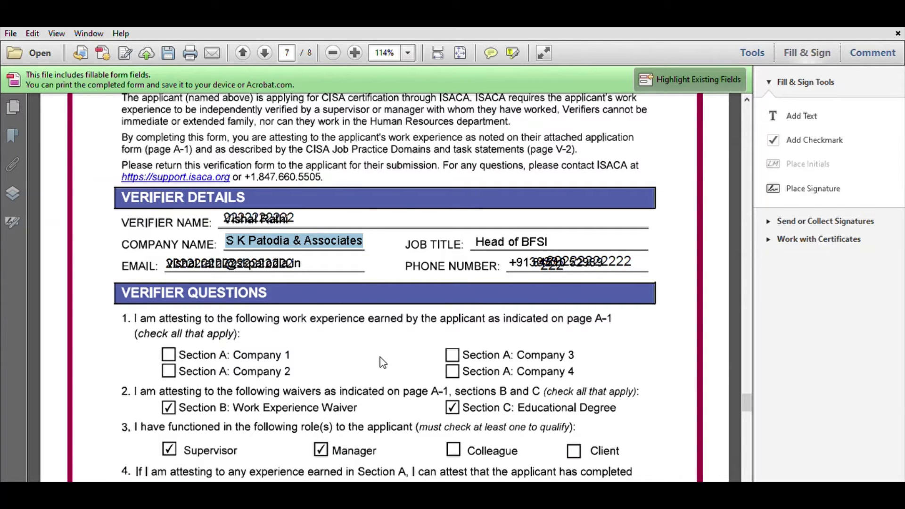
key(Right)
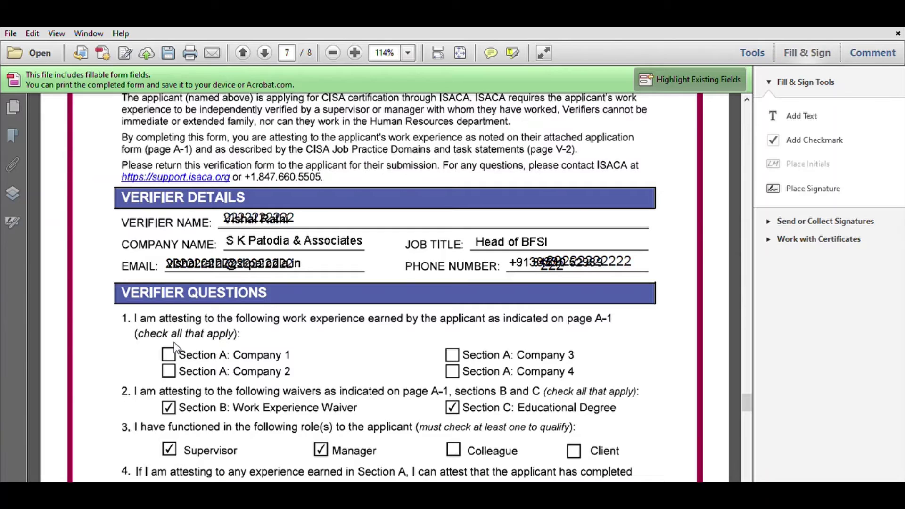
scroll(174, 342, down, 5)
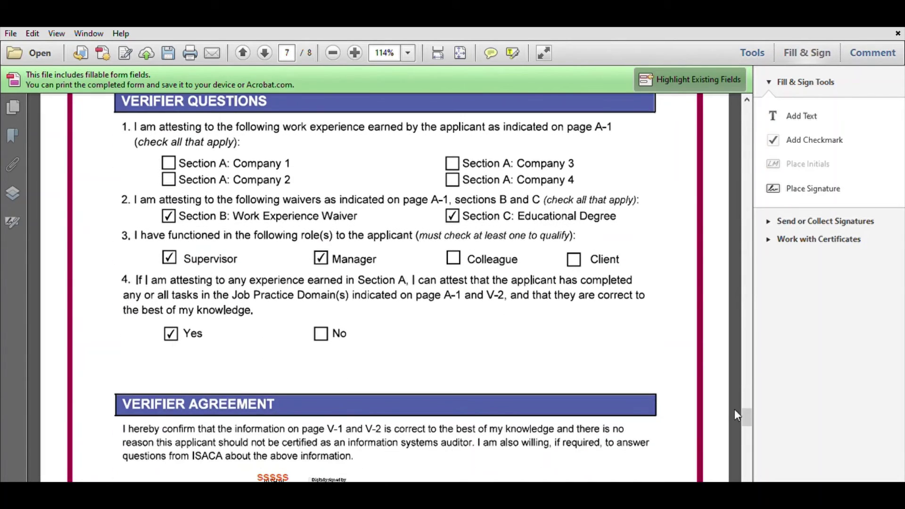
drag(748, 407, 748, 109)
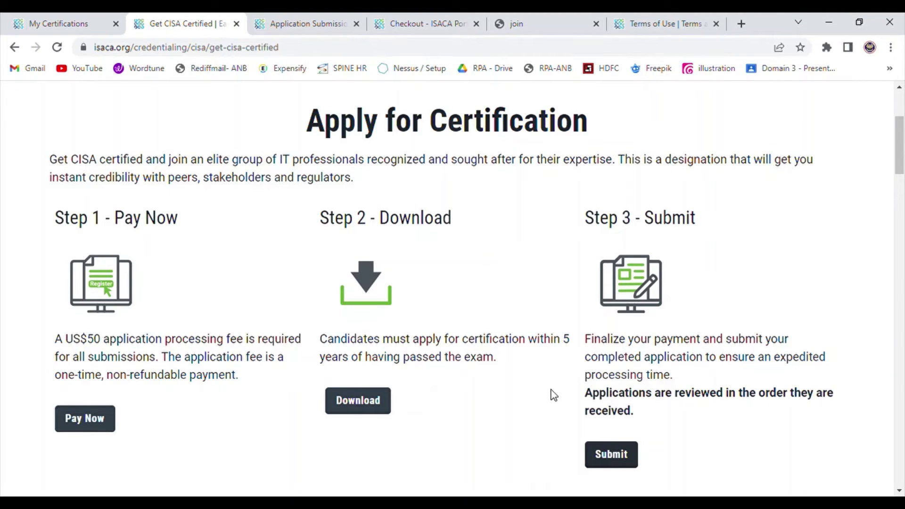
On the application submission form, choose CISA as the application type.
click(292, 18)
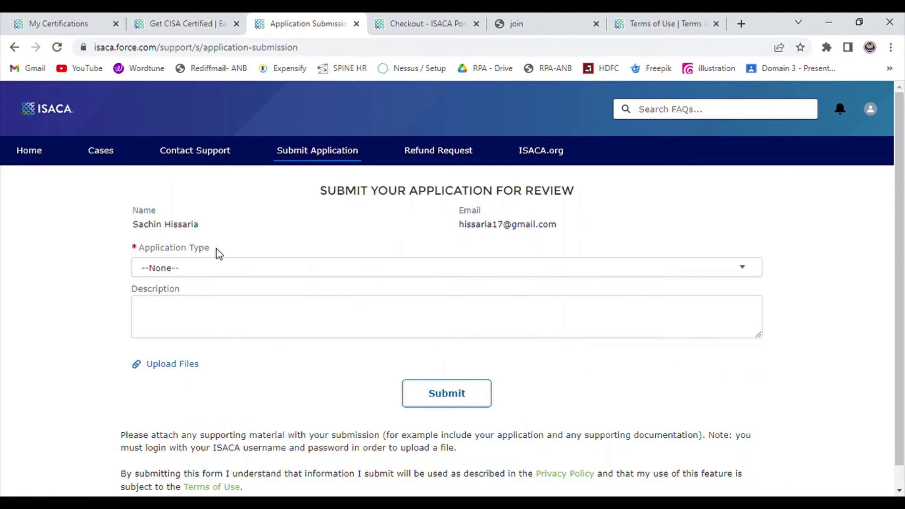
click(220, 276)
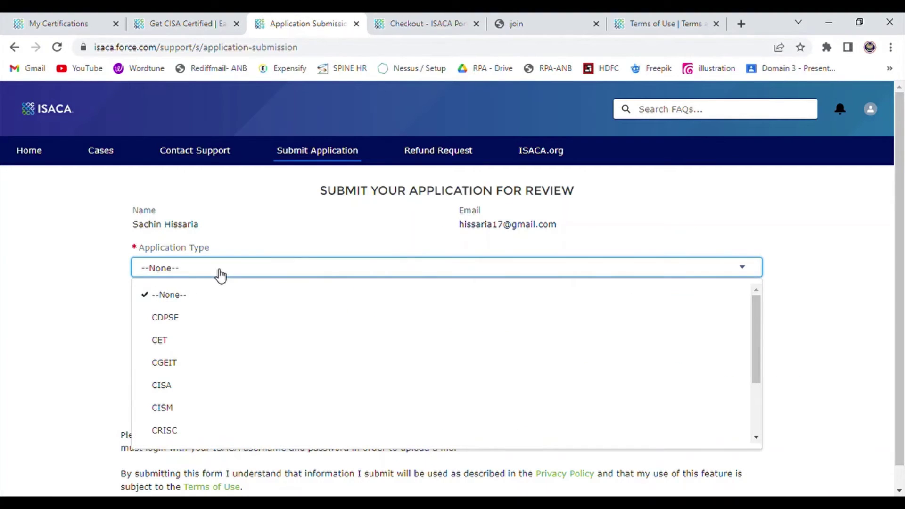
click(198, 381)
Write the description 'Dear Team,' followed by 'I have attached CISA applucation form a'.
click(189, 321)
text(Dear Tea)
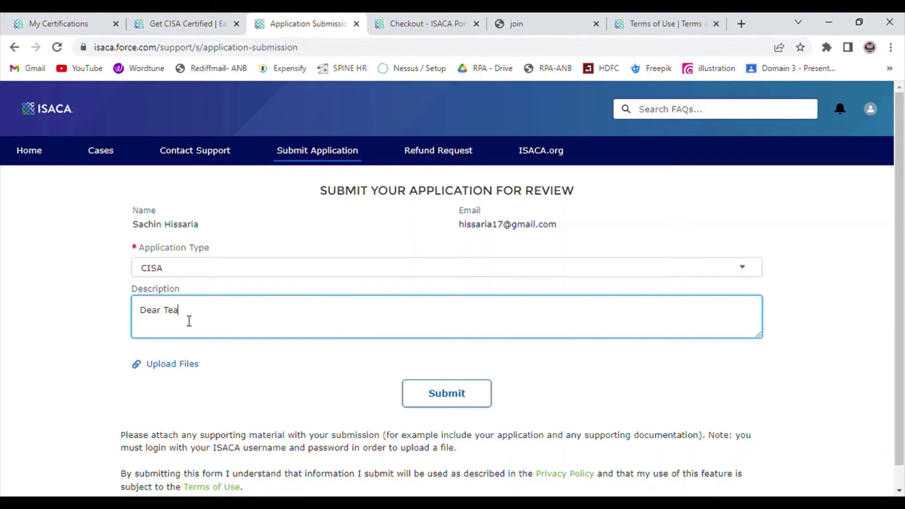
text(m,)
key(Return)
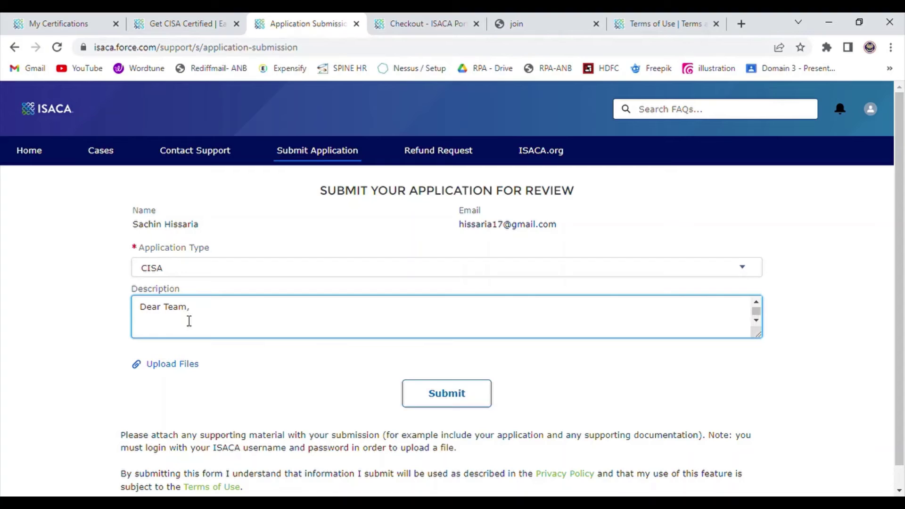
text(I have attached CISA appl)
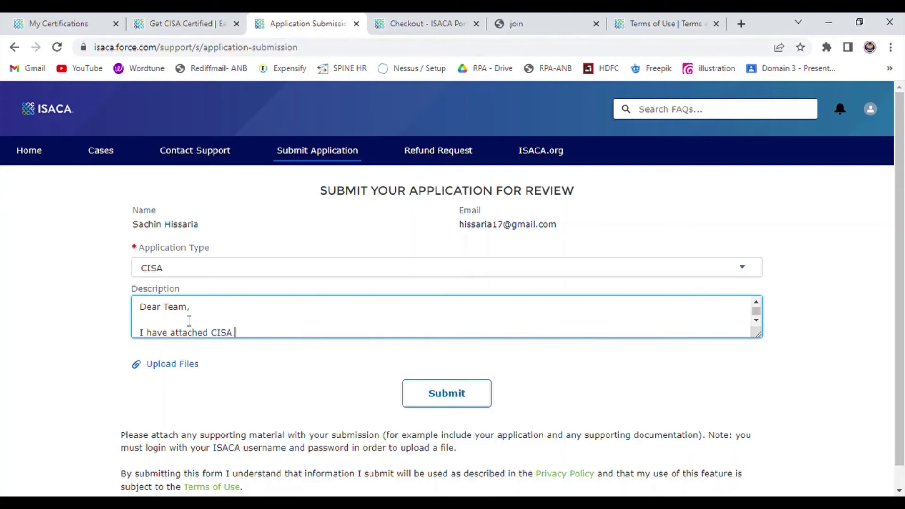
text(ucation form ap)
key(BackSpace)
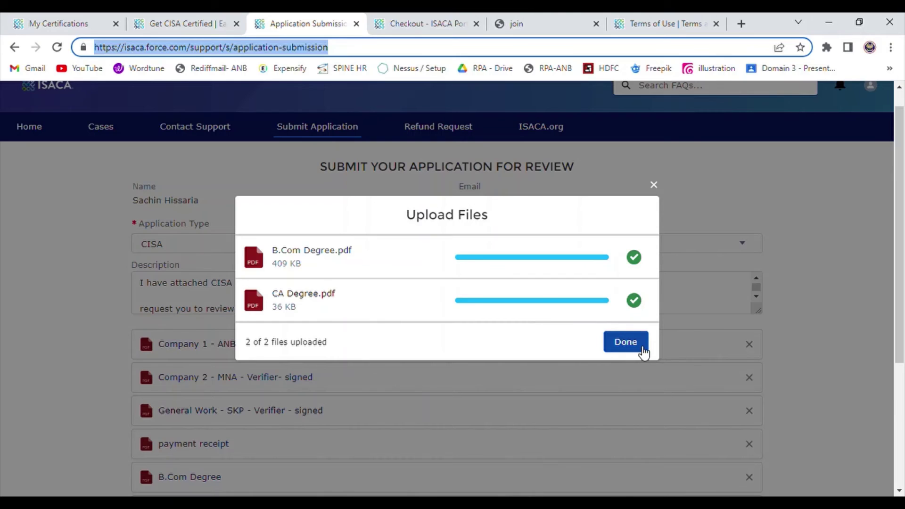
Finish uploading the degree certificates and submit the CISA application for review.
click(632, 348)
scroll(443, 405, down, 4)
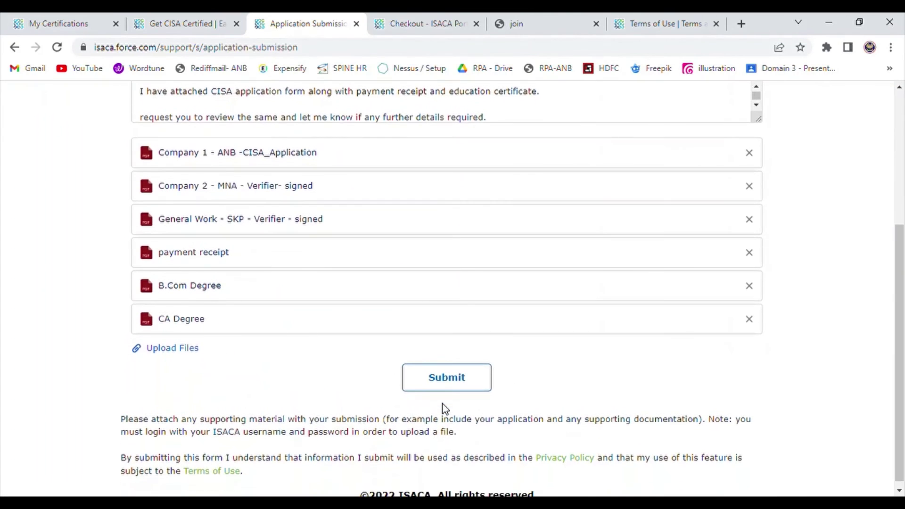
scroll(443, 405, up, 4)
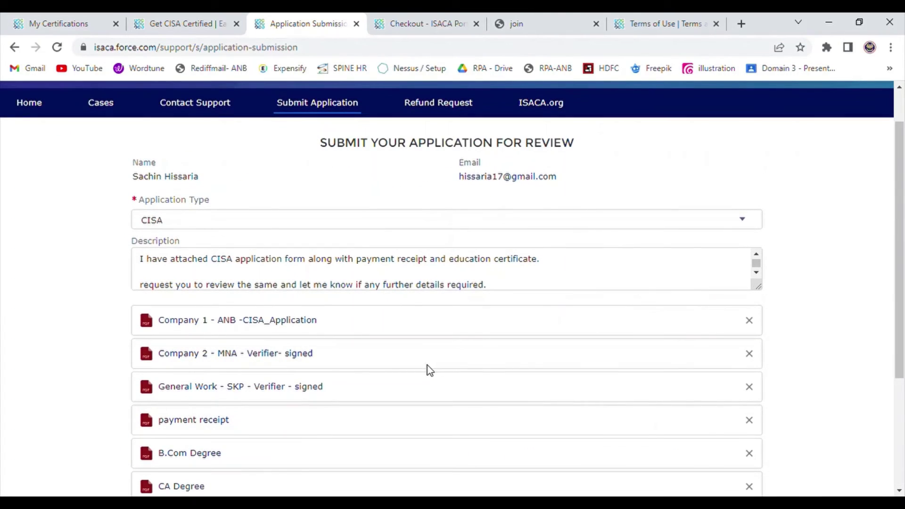
scroll(427, 364, down, 4)
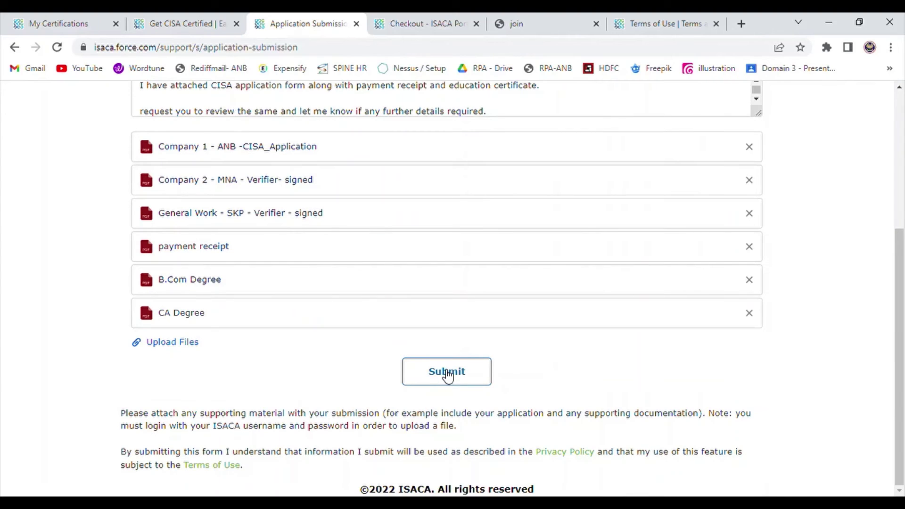
click(448, 374)
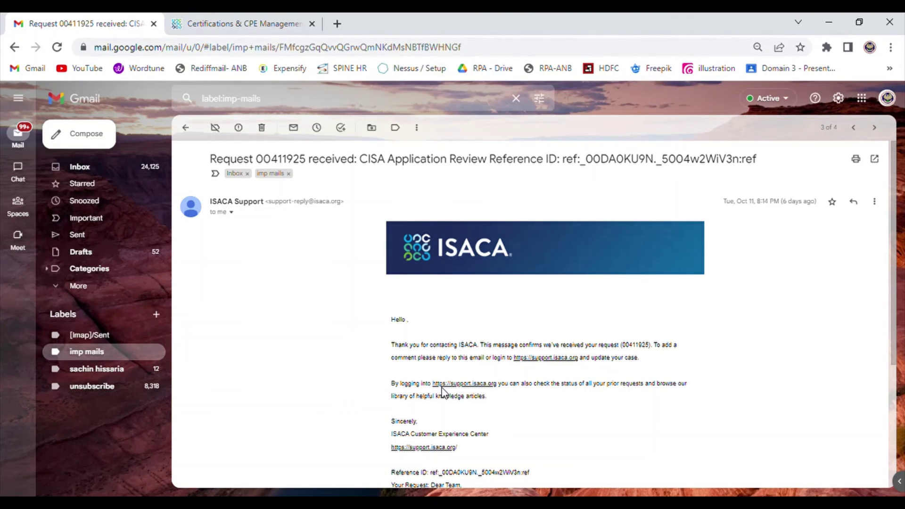
Read ISACA Support's request-received email, checking the sender's address, then return to imp mails.
scroll(442, 391, down, 1)
scroll(443, 391, down, 4)
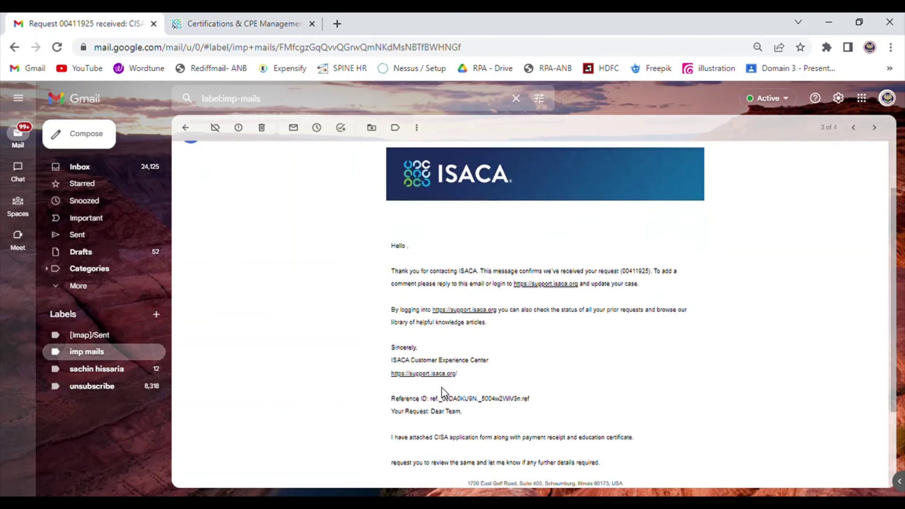
scroll(442, 390, up, 5)
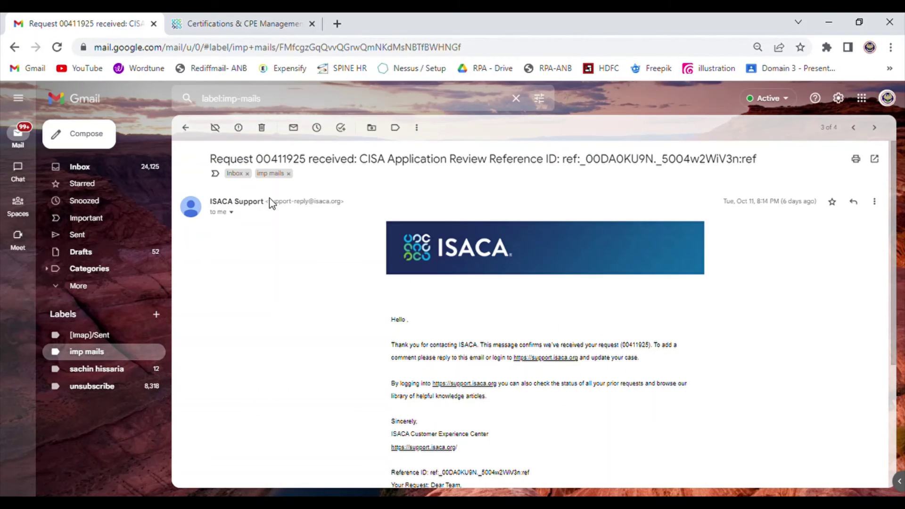
drag(266, 202, 349, 206)
click(339, 235)
scroll(348, 343, down, 2)
scroll(348, 343, up, 2)
click(186, 128)
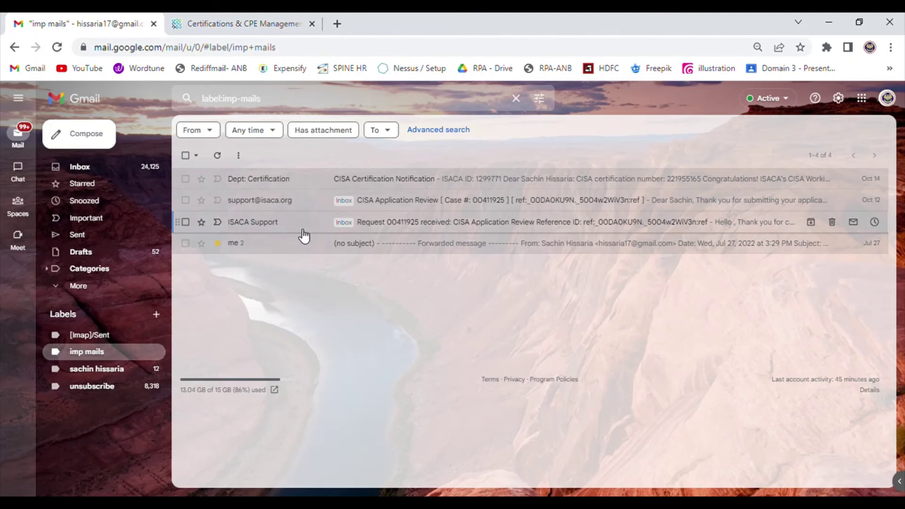
click(321, 210)
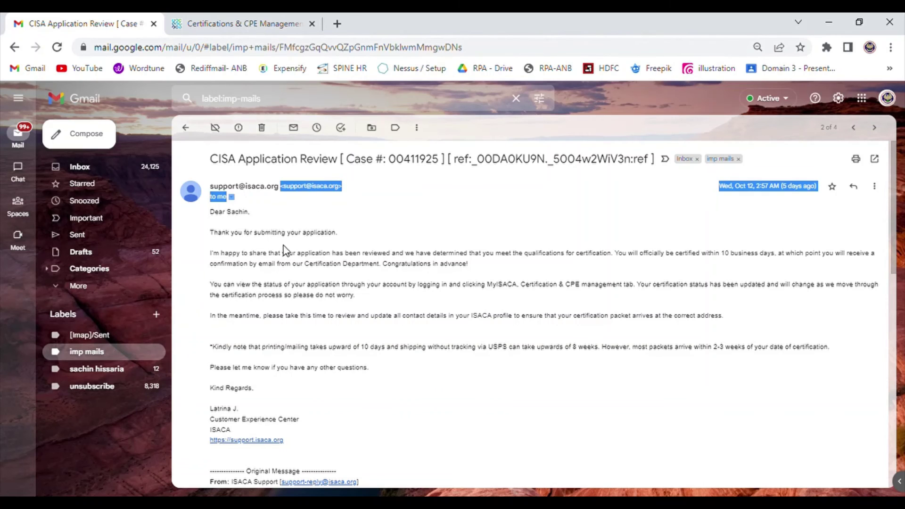
scroll(278, 283, down, 1)
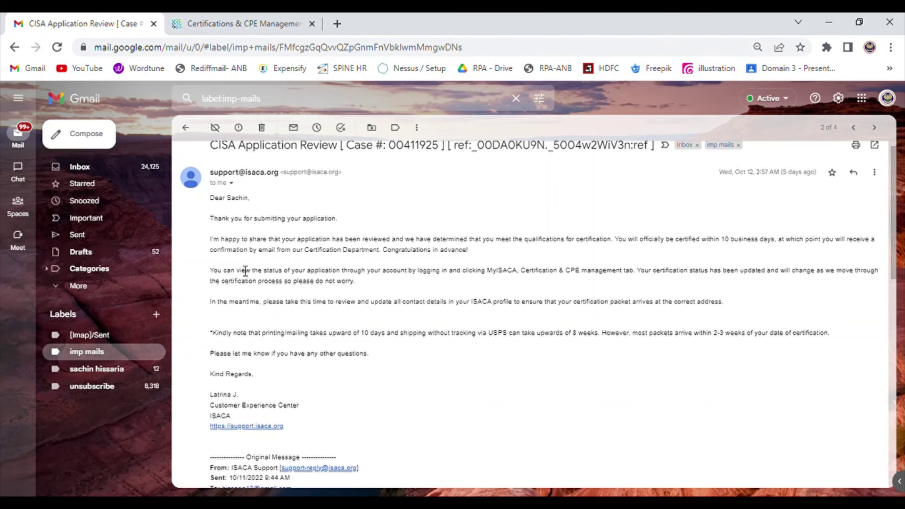
drag(215, 218, 461, 303)
click(461, 302)
scroll(326, 339, down, 6)
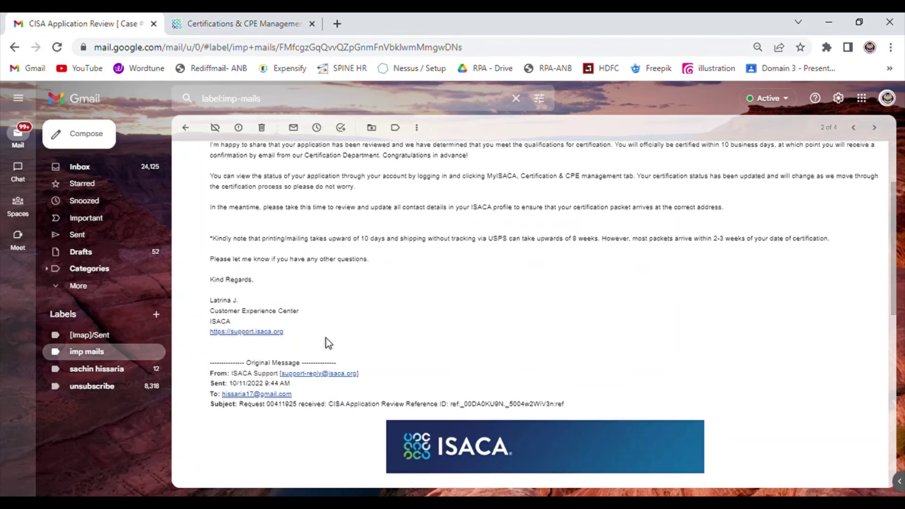
scroll(327, 338, down, 4)
scroll(326, 338, up, 10)
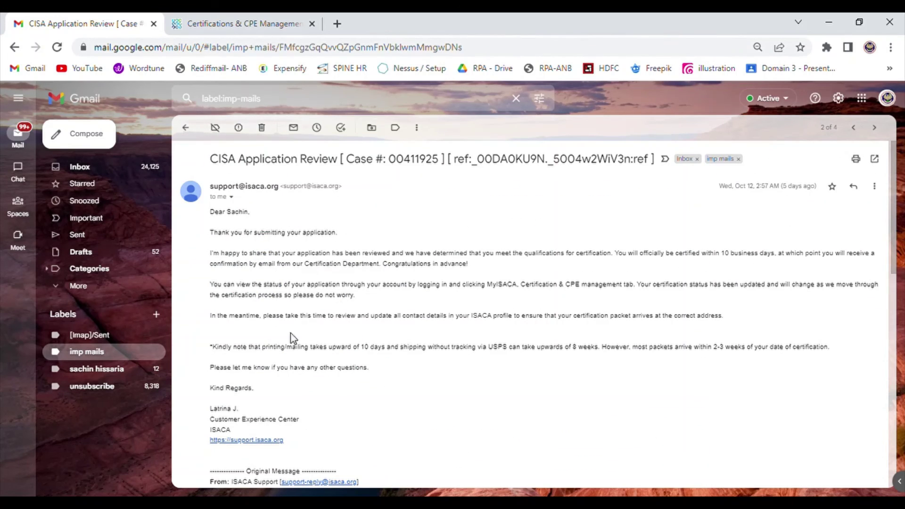
drag(212, 347, 400, 360)
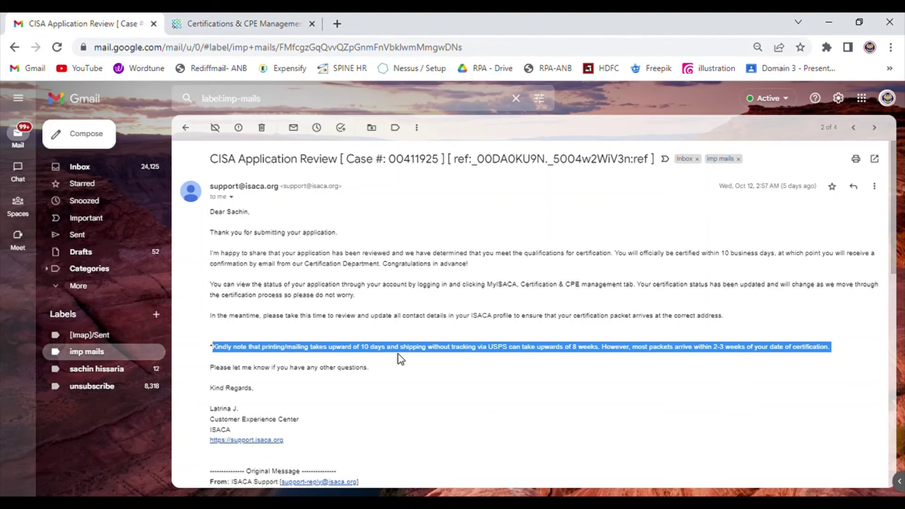
click(357, 316)
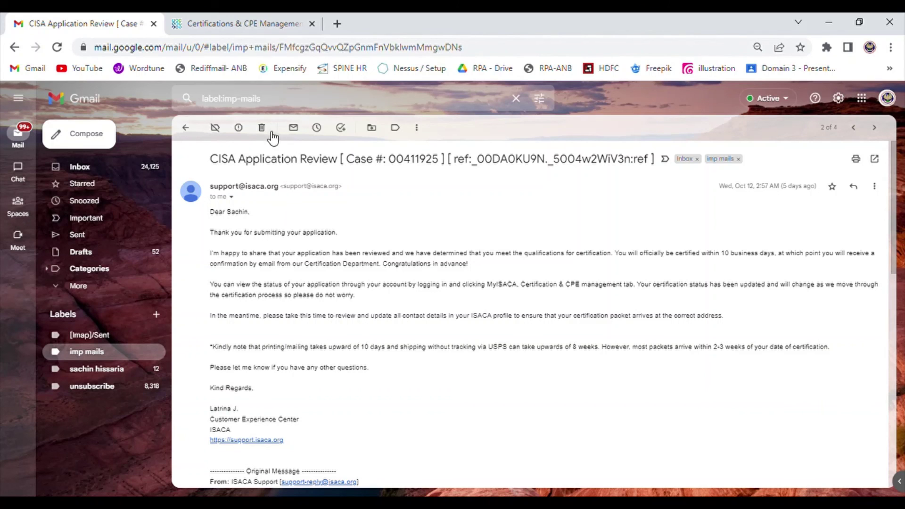
click(186, 127)
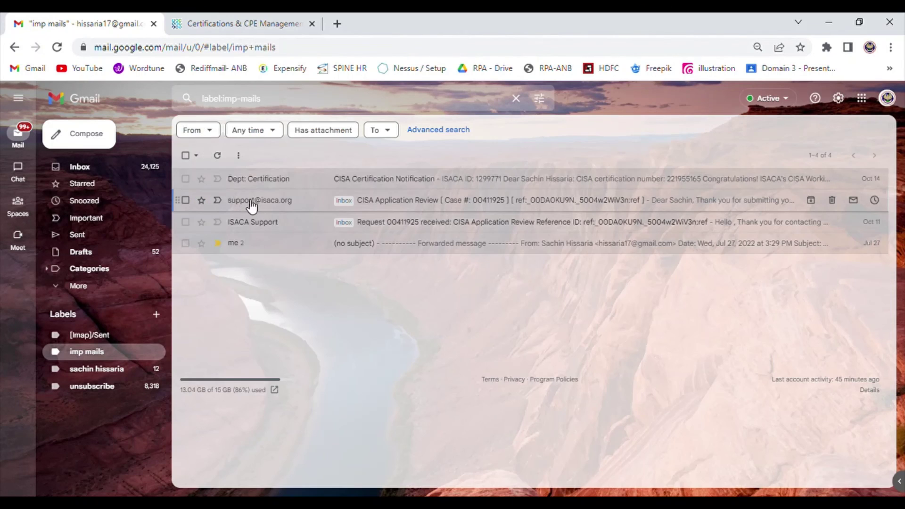
Open and read the CISA Certification Notification granting certification on 10/14/2022.
click(279, 184)
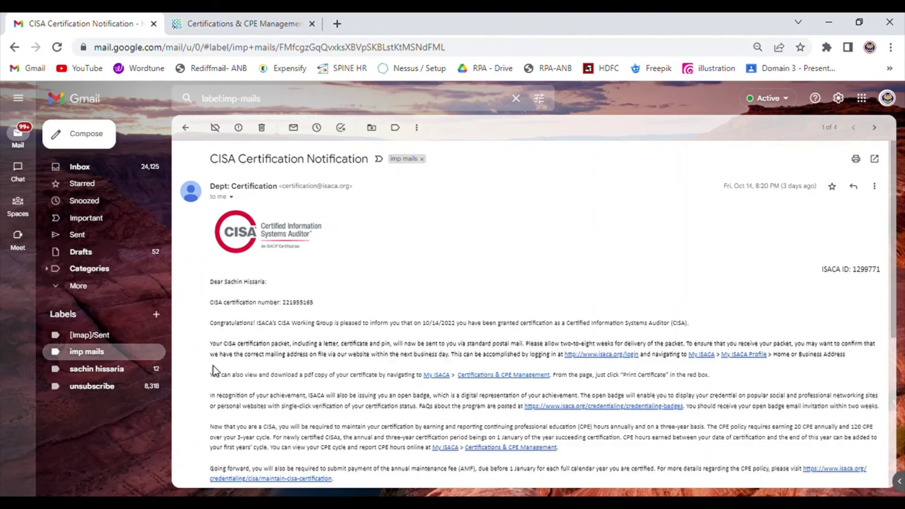
scroll(213, 371, down, 5)
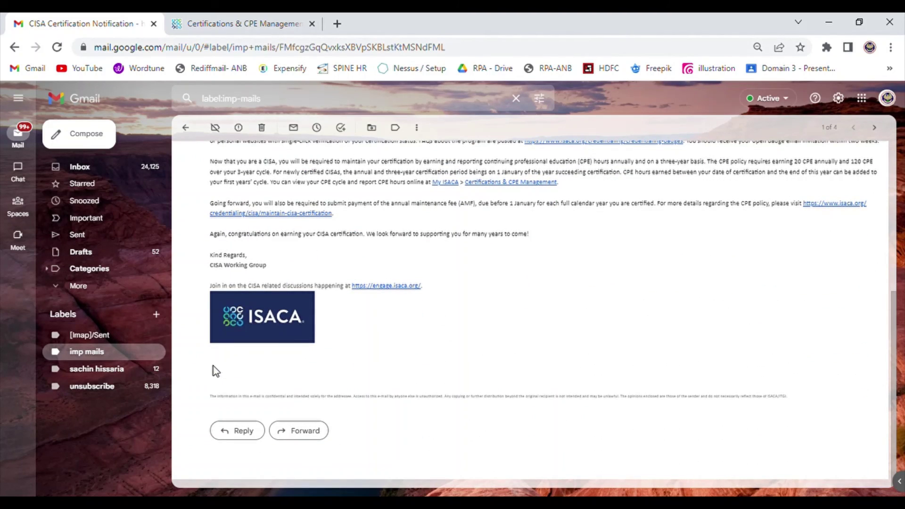
scroll(375, 218, up, 1)
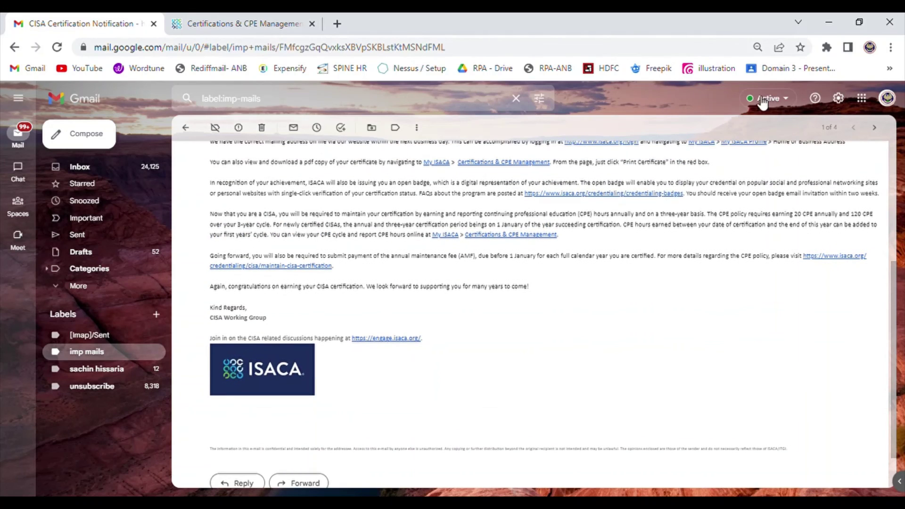